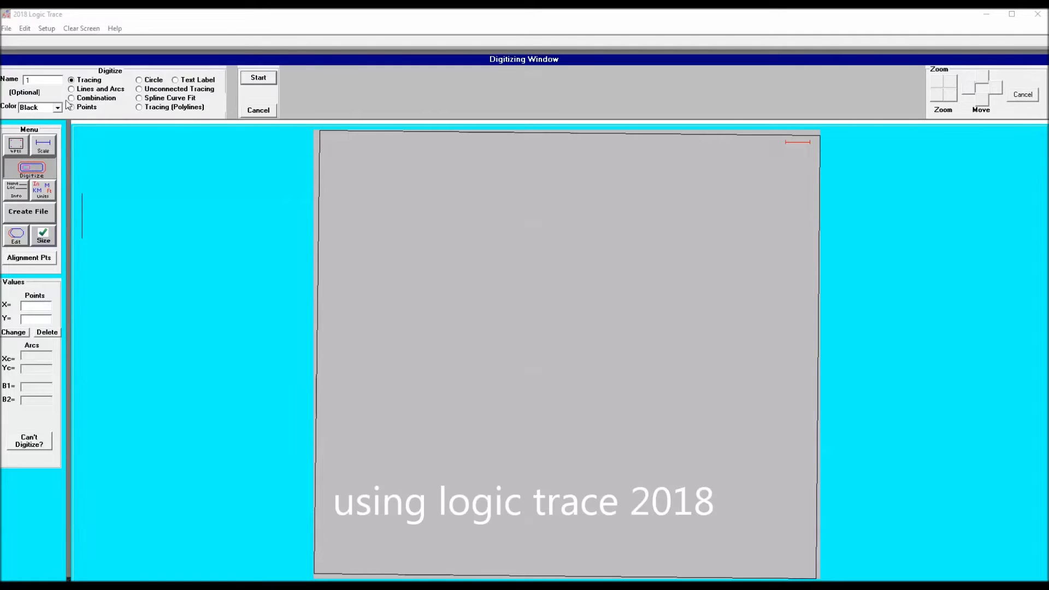
# - Start digitizing with the Combination method and trace the large circular arc and the lower-left leg's inner edge with arcs and lines
pyautogui.click(71, 97)
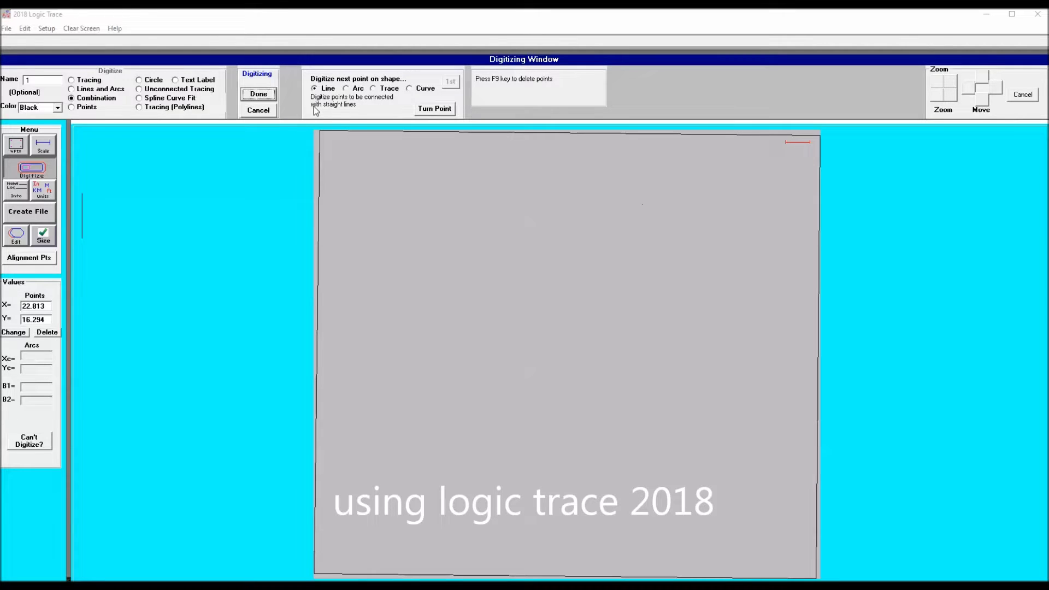
pyautogui.click(346, 89)
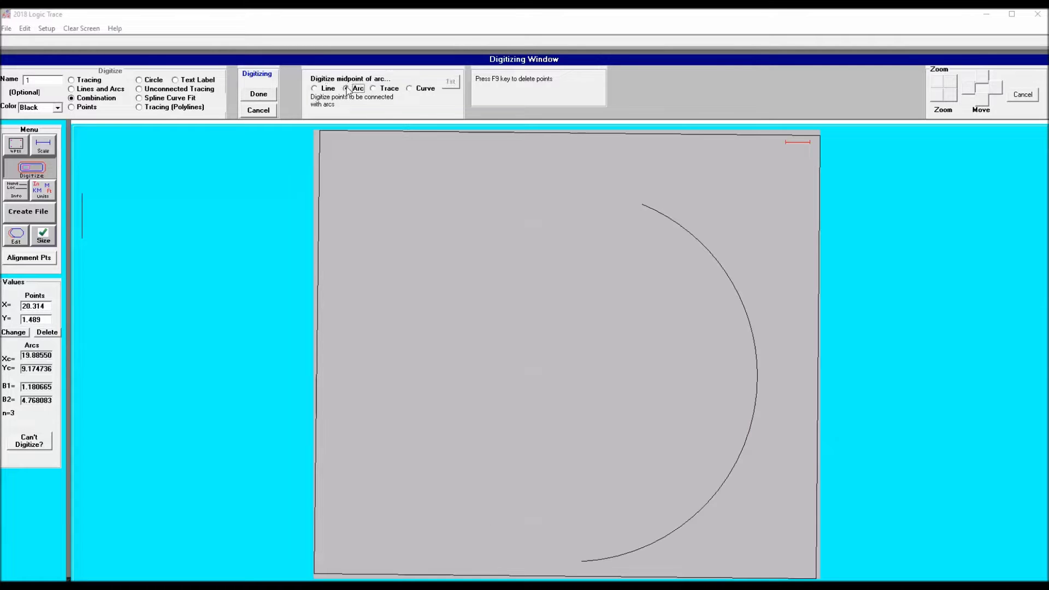
pyautogui.click(314, 88)
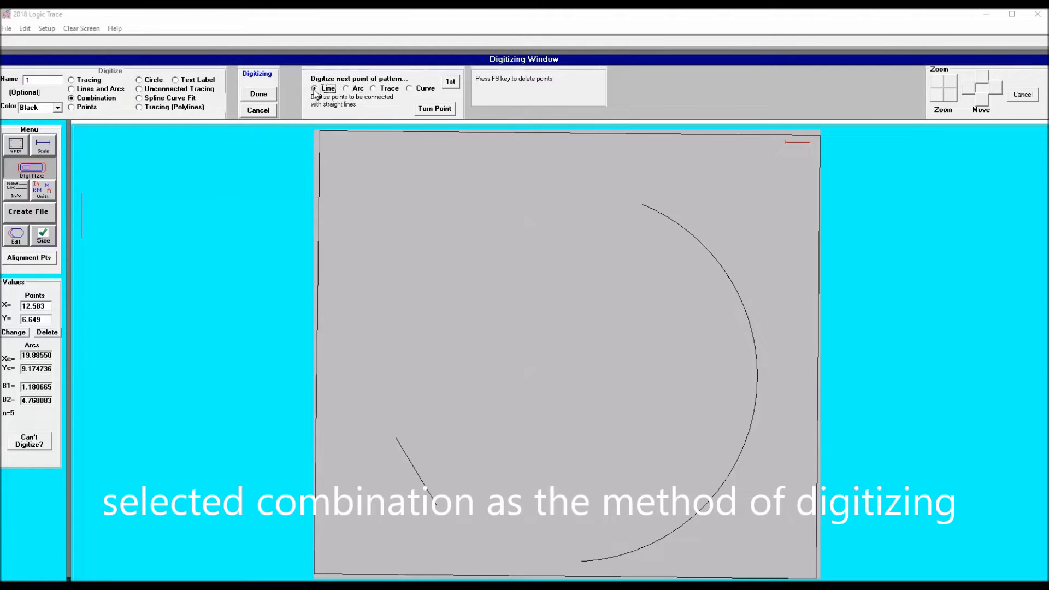
pyautogui.click(347, 89)
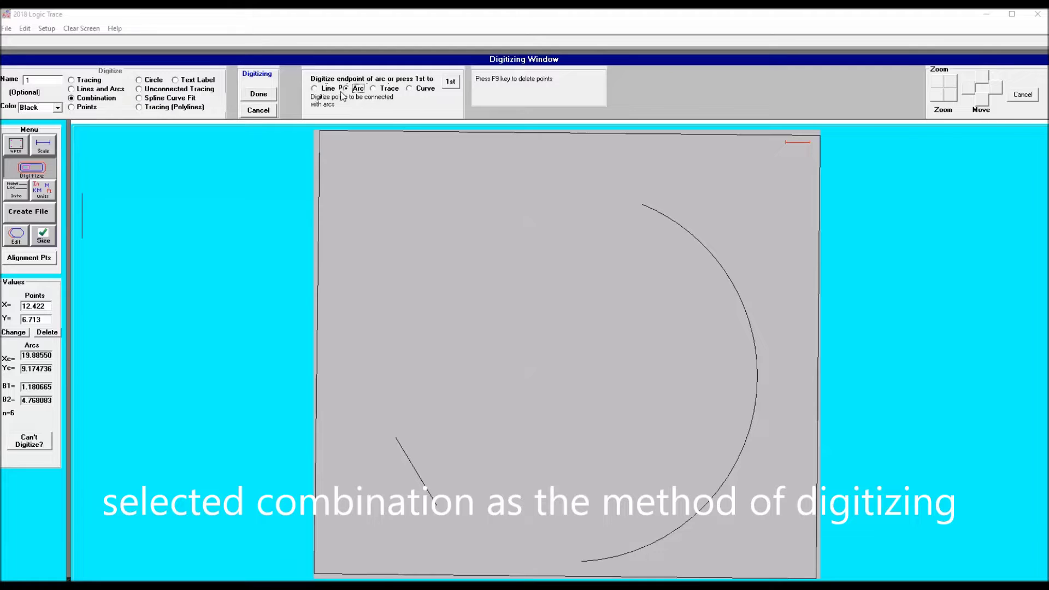
pyautogui.click(319, 90)
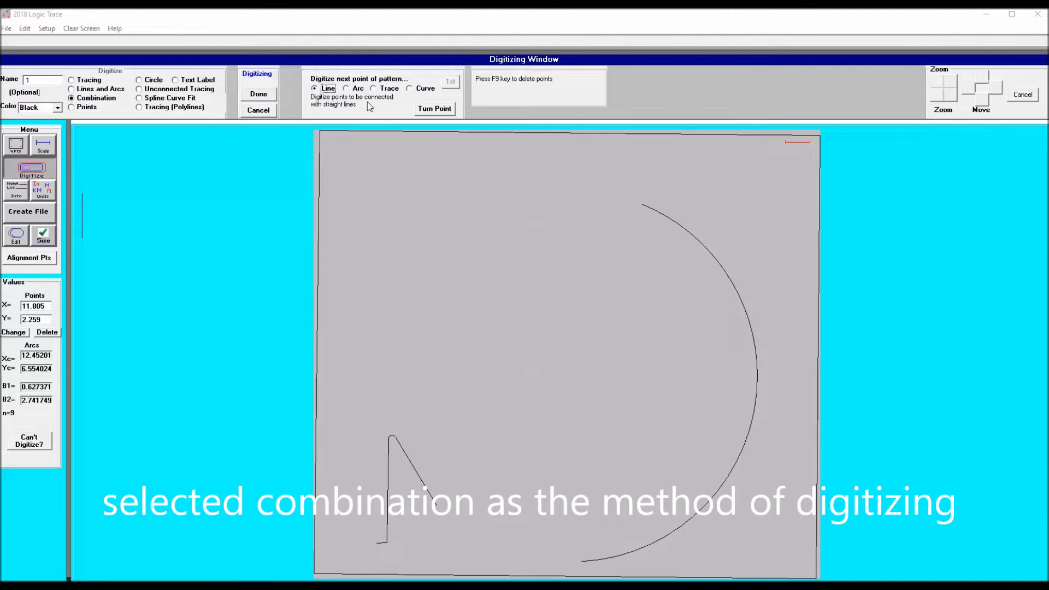
pyautogui.click(346, 89)
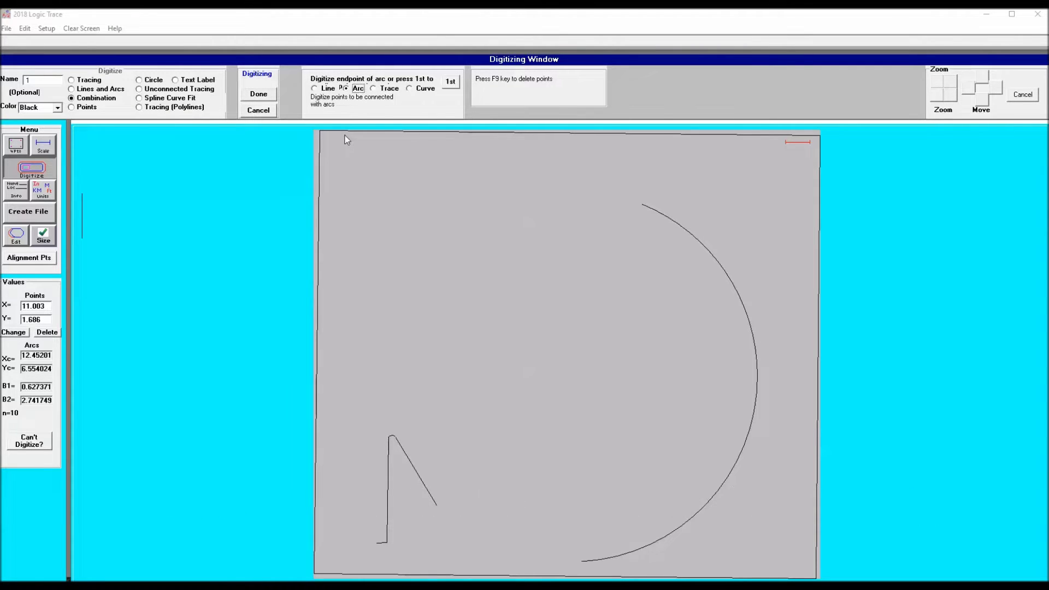
# - Digitize the outer outline's left edge, top edge and upper-right hook with lines and rounded arcs, then connect it to the starting point
pyautogui.click(315, 89)
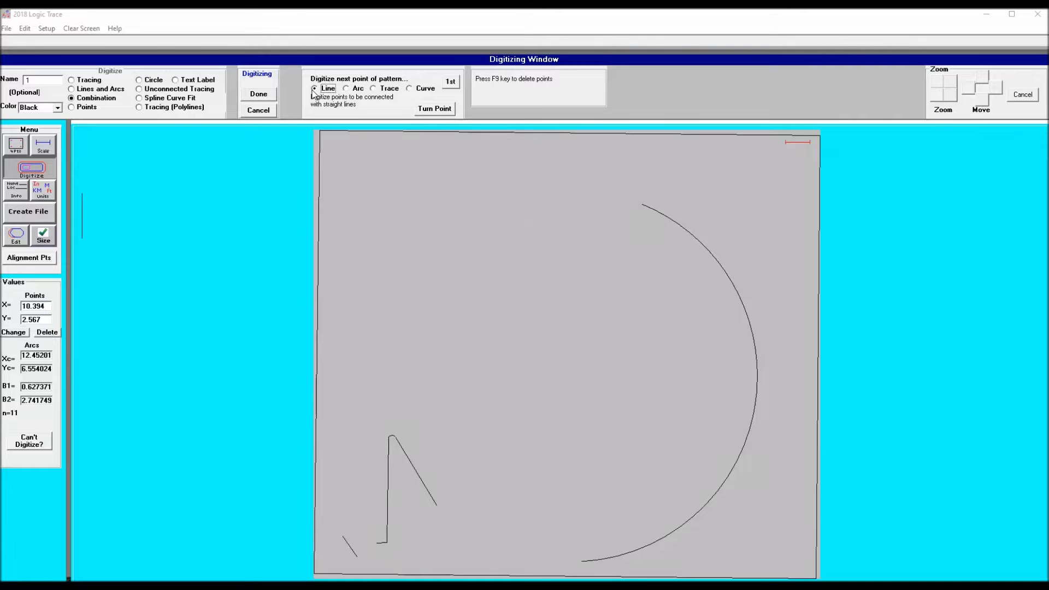
pyautogui.click(347, 88)
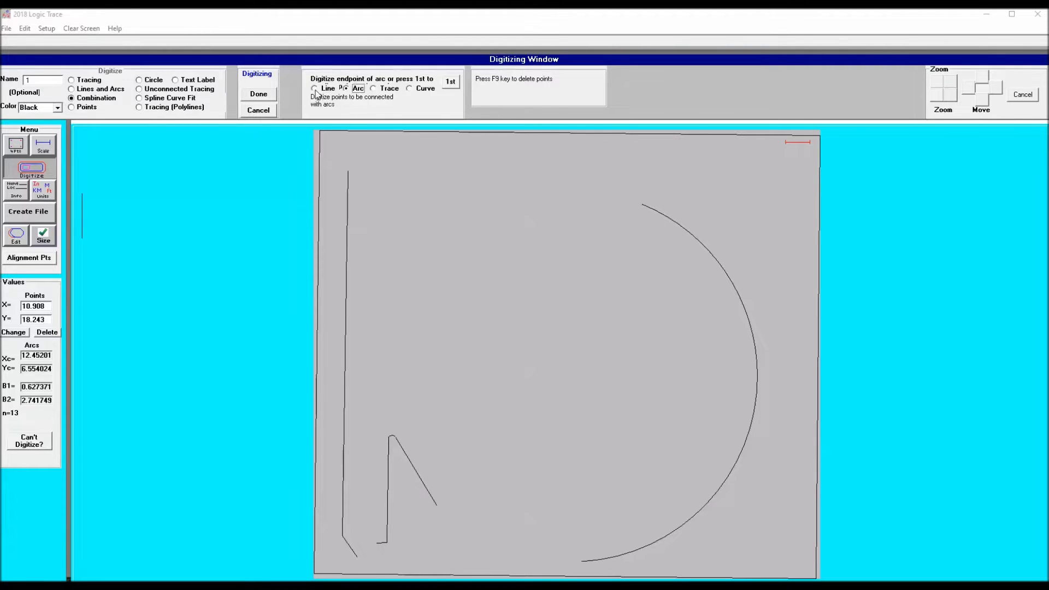
pyautogui.click(314, 89)
pyautogui.click(346, 89)
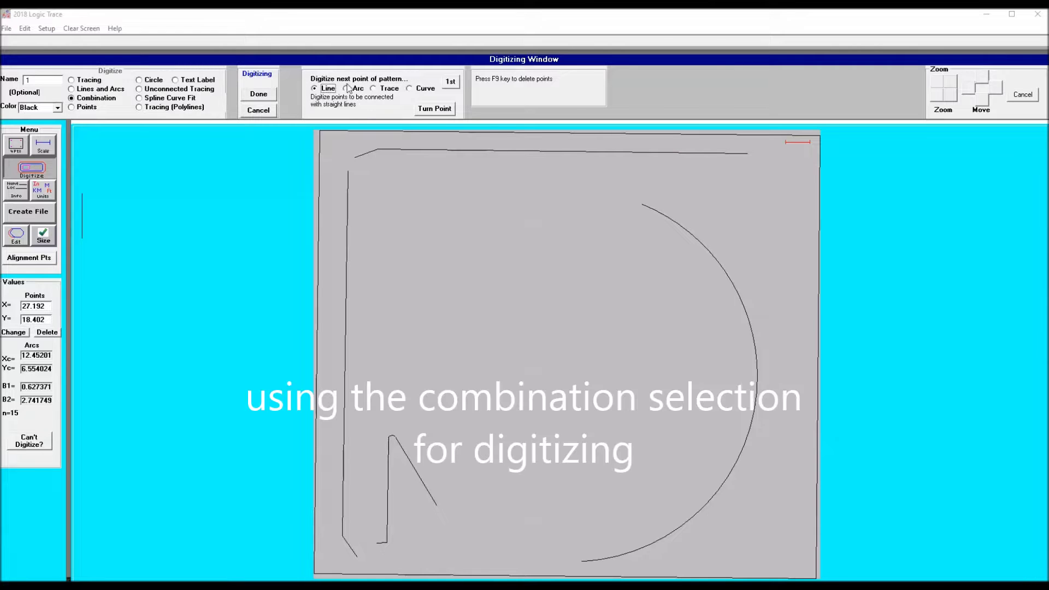
pyautogui.click(314, 88)
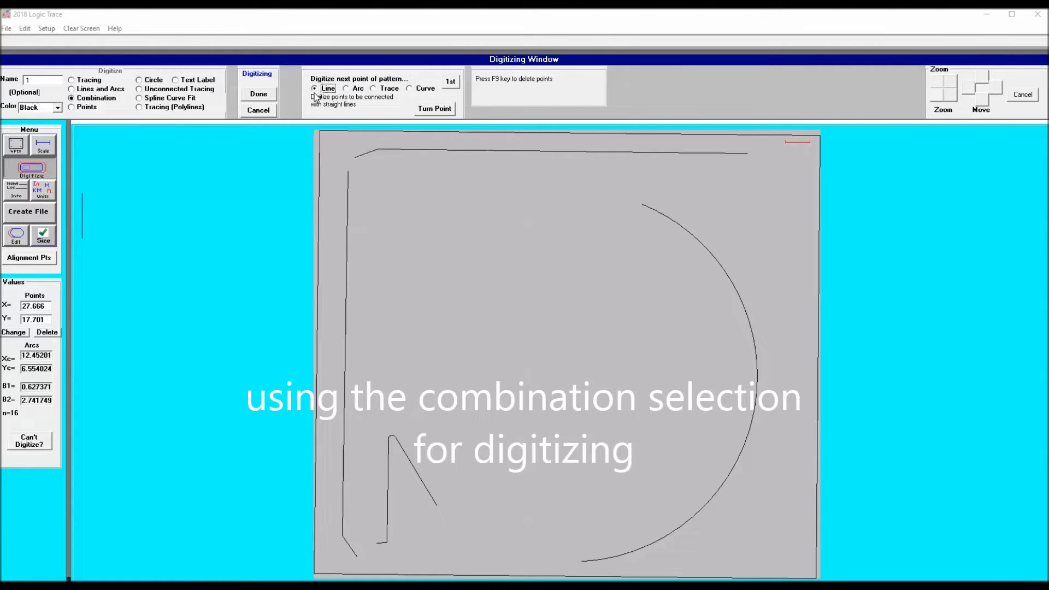
pyautogui.click(347, 88)
pyautogui.click(258, 94)
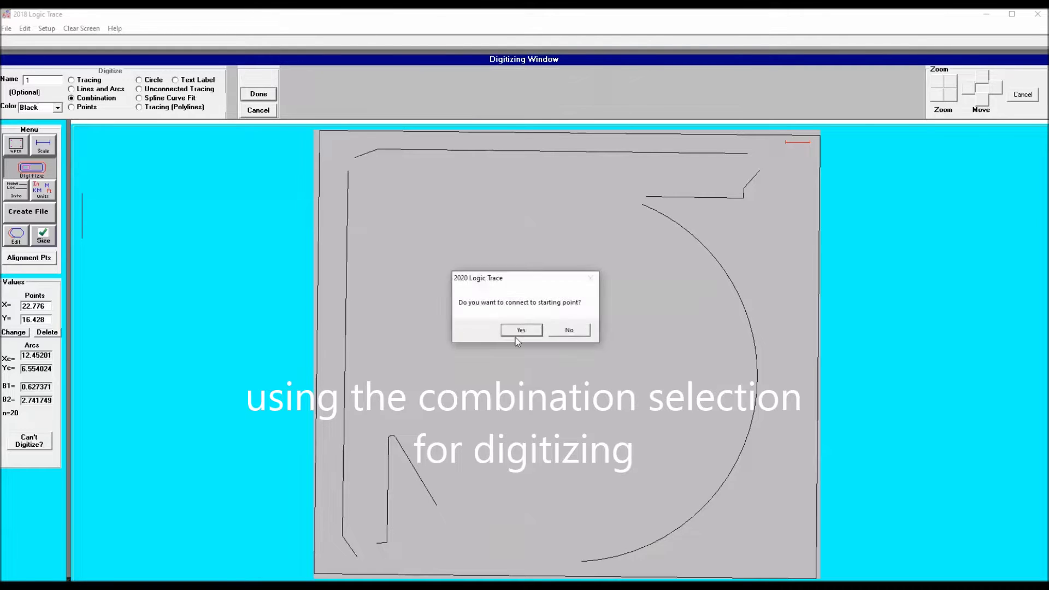
pyautogui.click(543, 323)
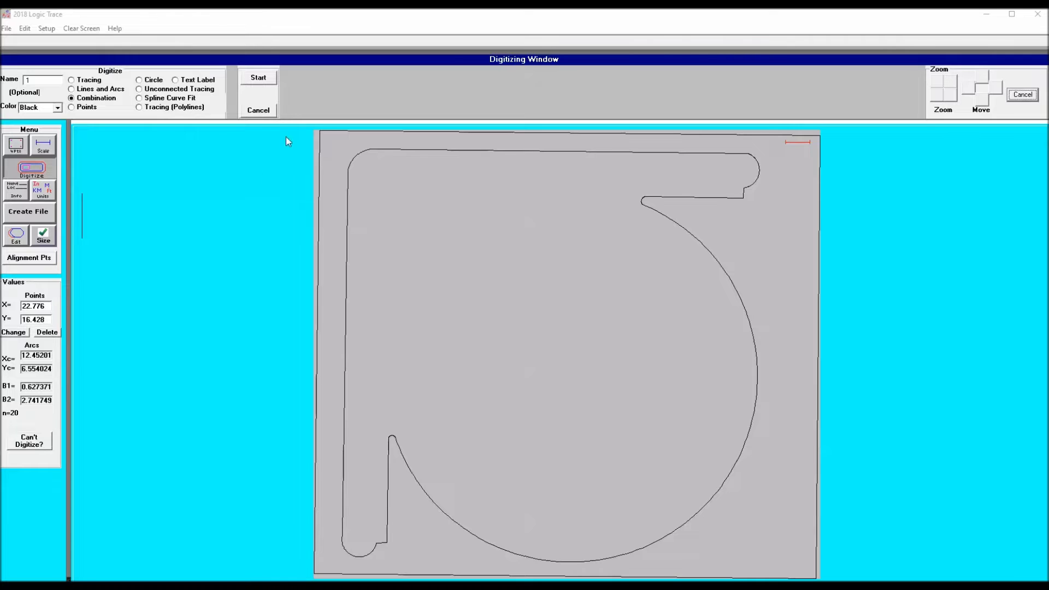
# - Try to digitize the triangular cutout in the outline's upper-left corner with lines, arcs and a curve, connecting it to its start
pyautogui.click(258, 77)
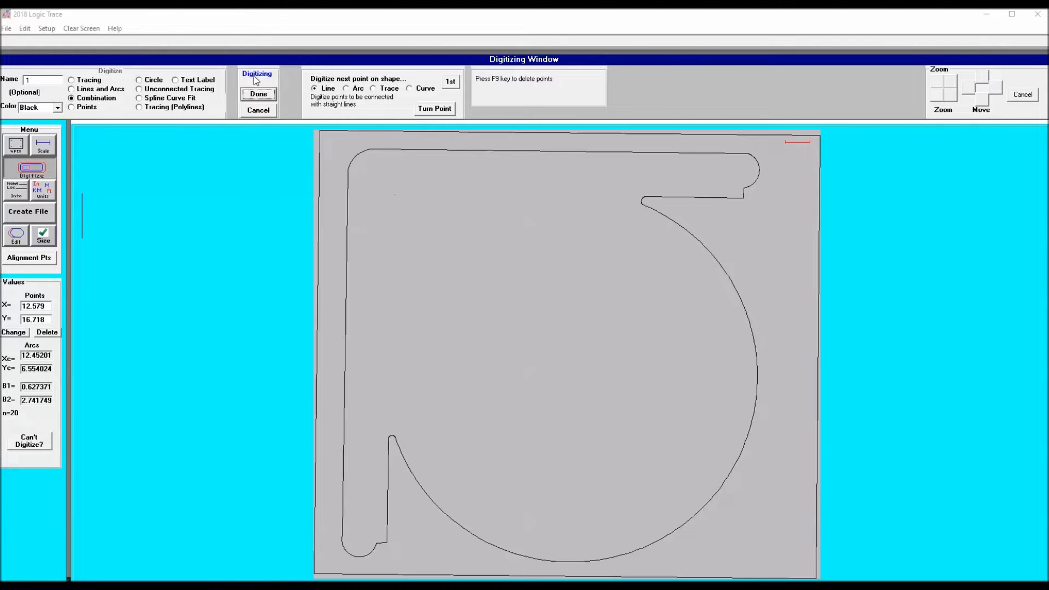
pyautogui.click(345, 88)
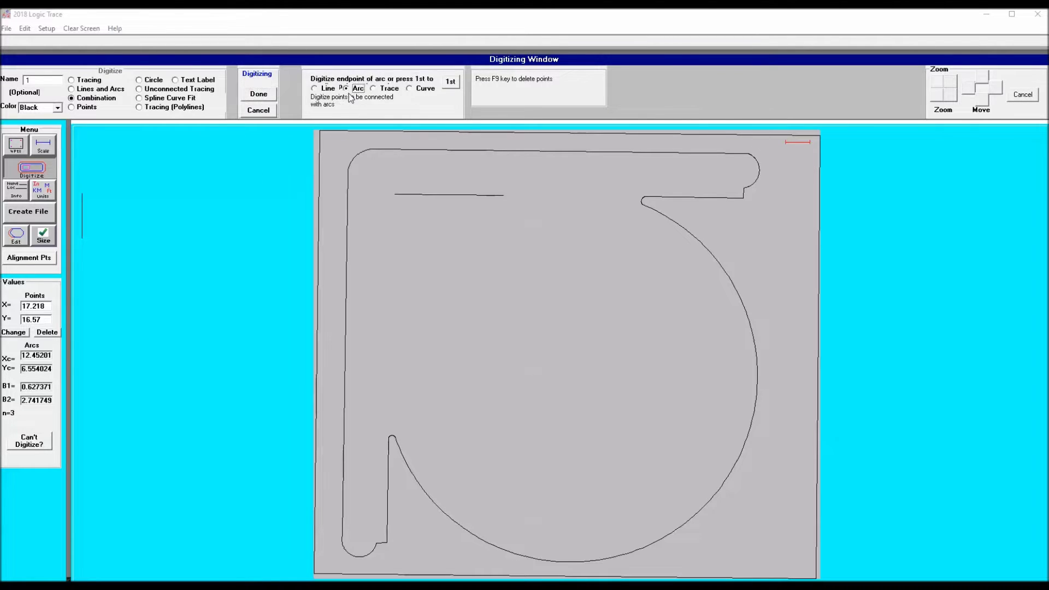
pyautogui.click(409, 88)
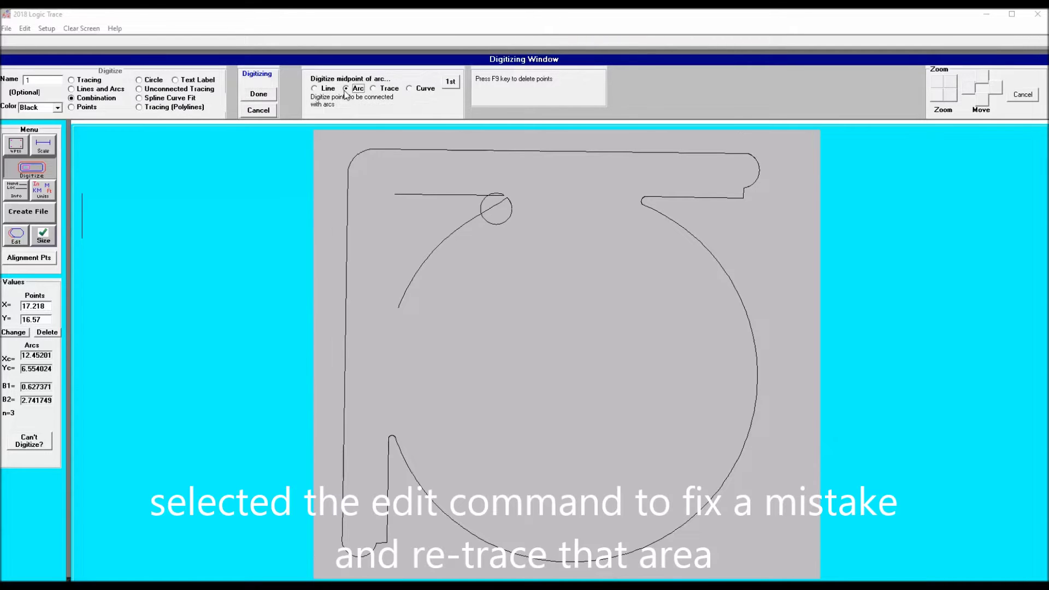
pyautogui.click(314, 89)
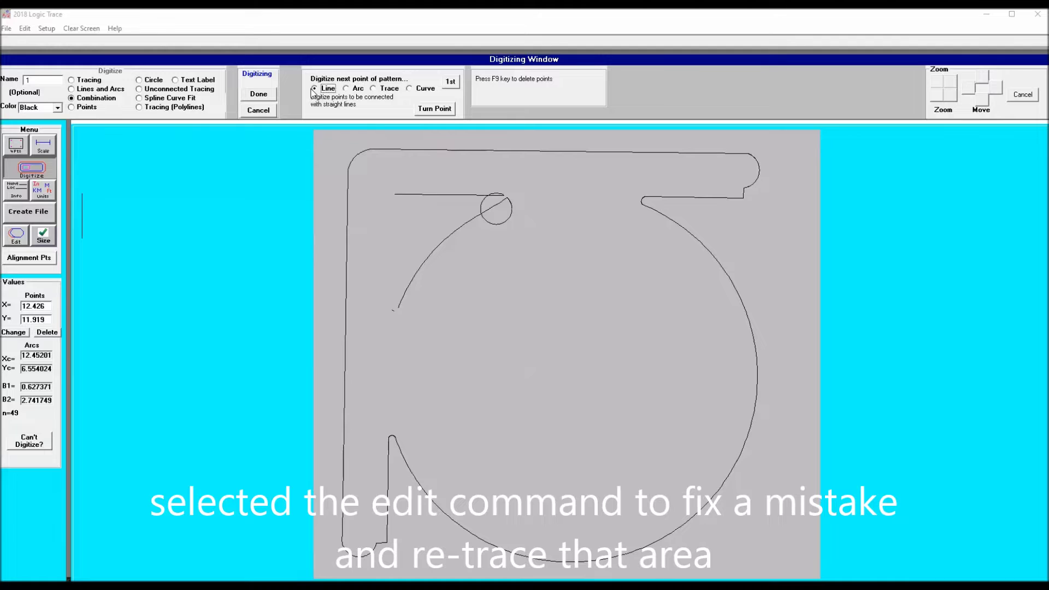
pyautogui.click(346, 89)
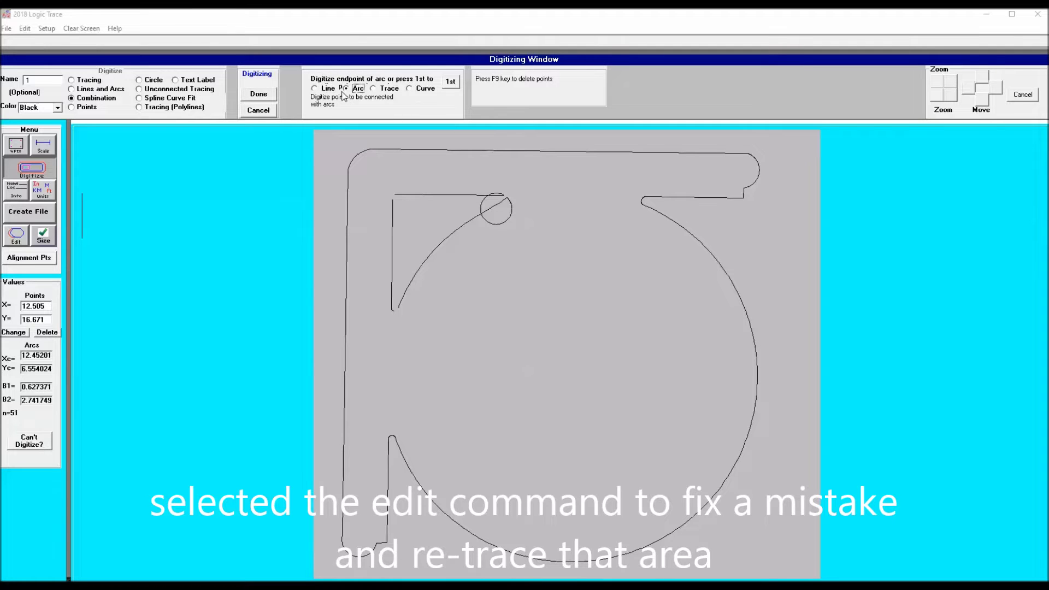
pyautogui.click(258, 93)
pyautogui.click(506, 331)
# - Select the faulty upper-left triangular cutout for editing and delete it
pyautogui.click(15, 235)
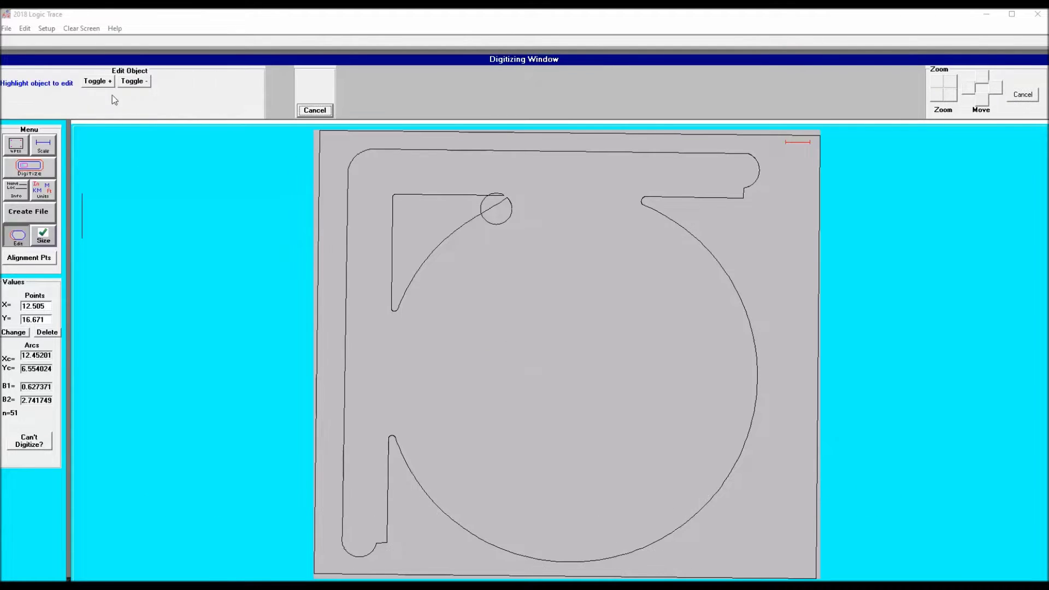
pyautogui.click(99, 81)
pyautogui.click(99, 81)
pyautogui.click(92, 107)
pyautogui.click(311, 108)
# - Redigitize the upper-left triangular cutout in Combination mode, using lines for straight edges and arcs for the corners and the curved side
pyautogui.click(249, 78)
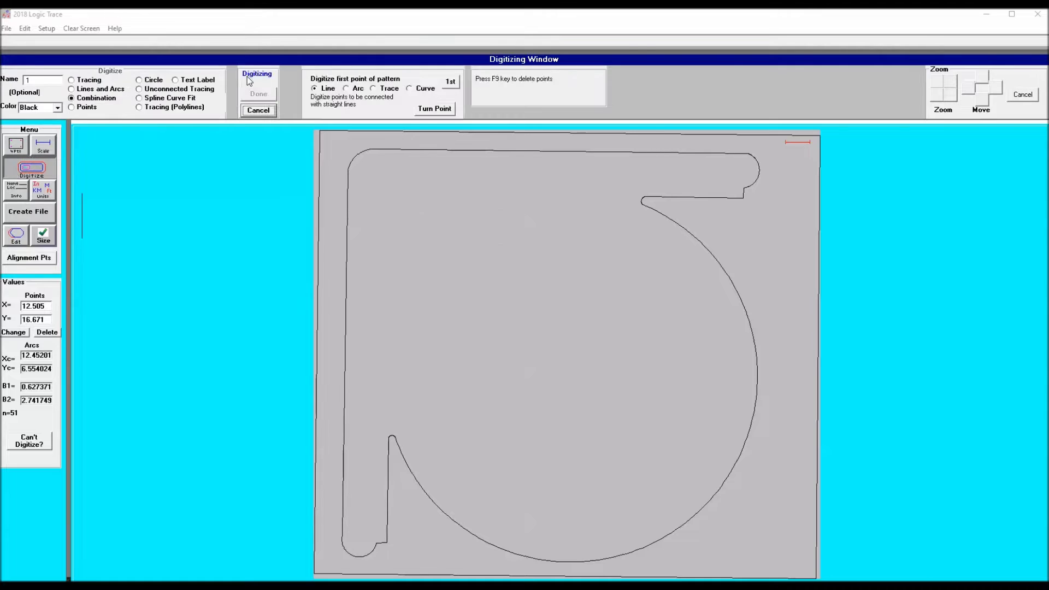
pyautogui.click(395, 194)
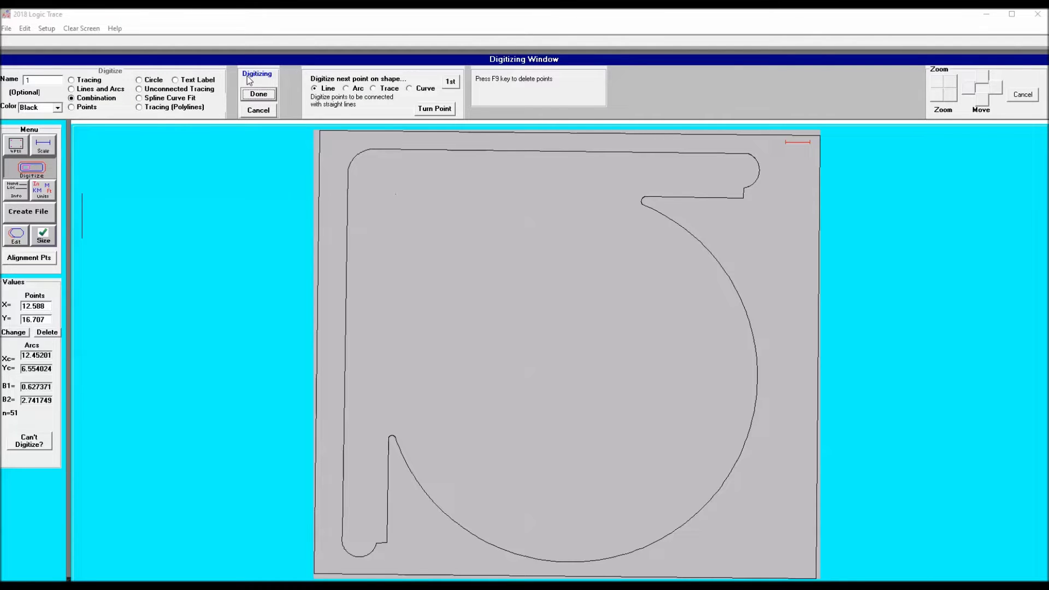
pyautogui.click(504, 195)
pyautogui.click(346, 88)
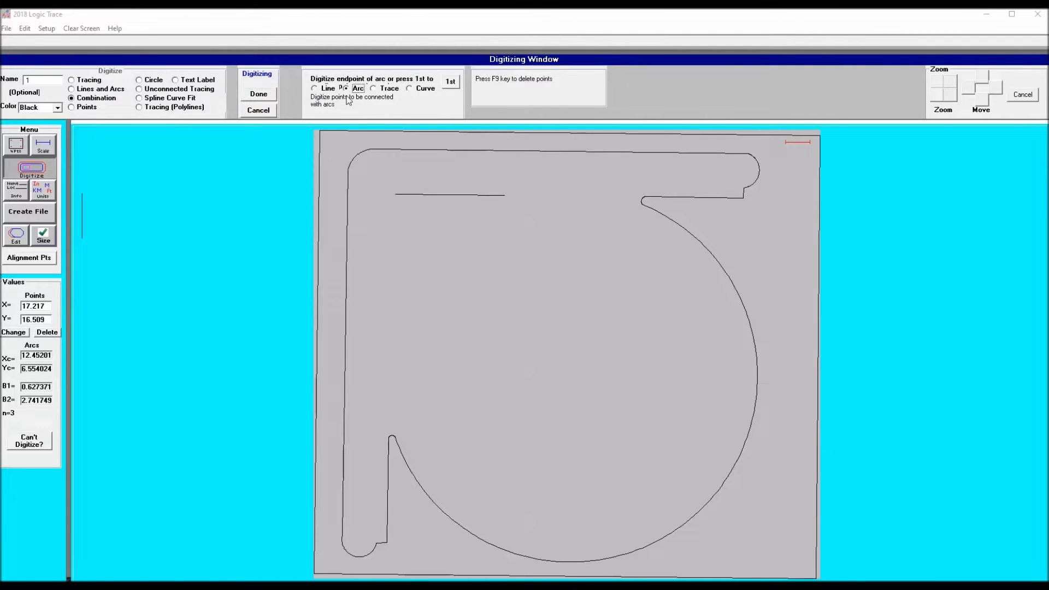
pyautogui.click(314, 89)
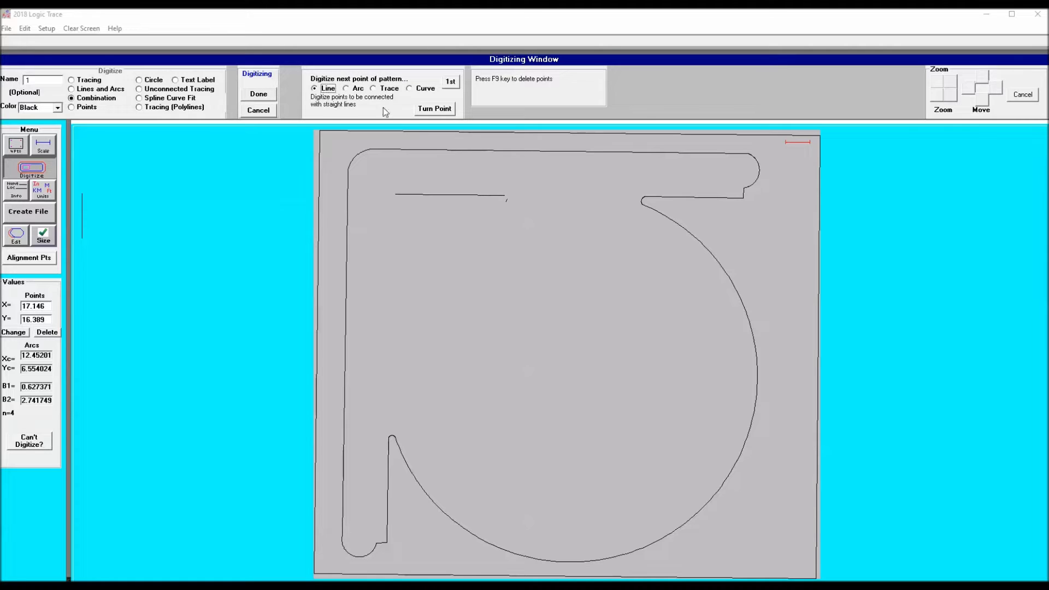
pyautogui.click(347, 89)
pyautogui.click(315, 88)
pyautogui.click(346, 88)
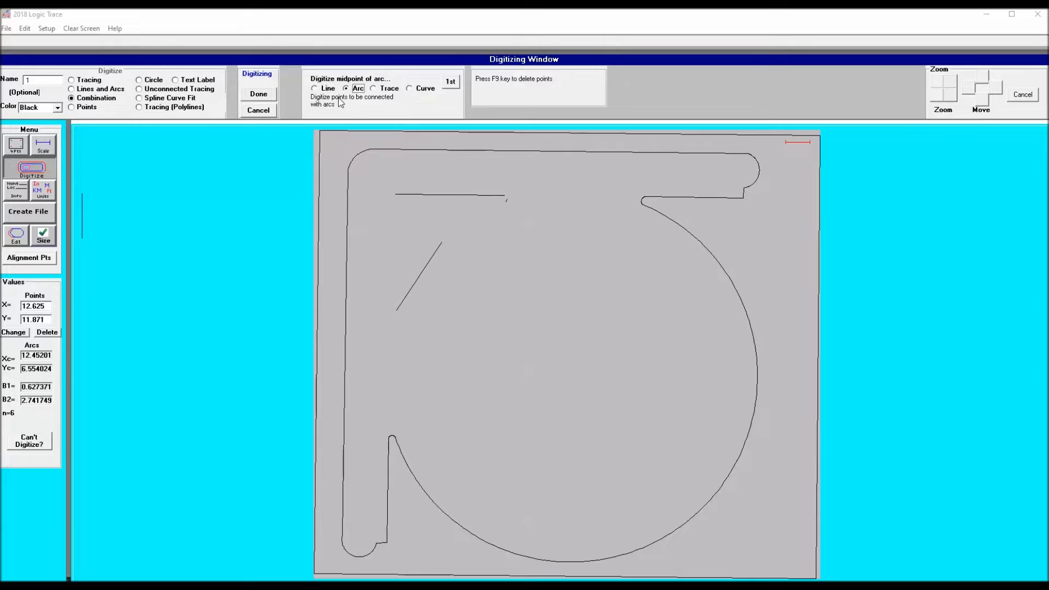
pyautogui.click(315, 89)
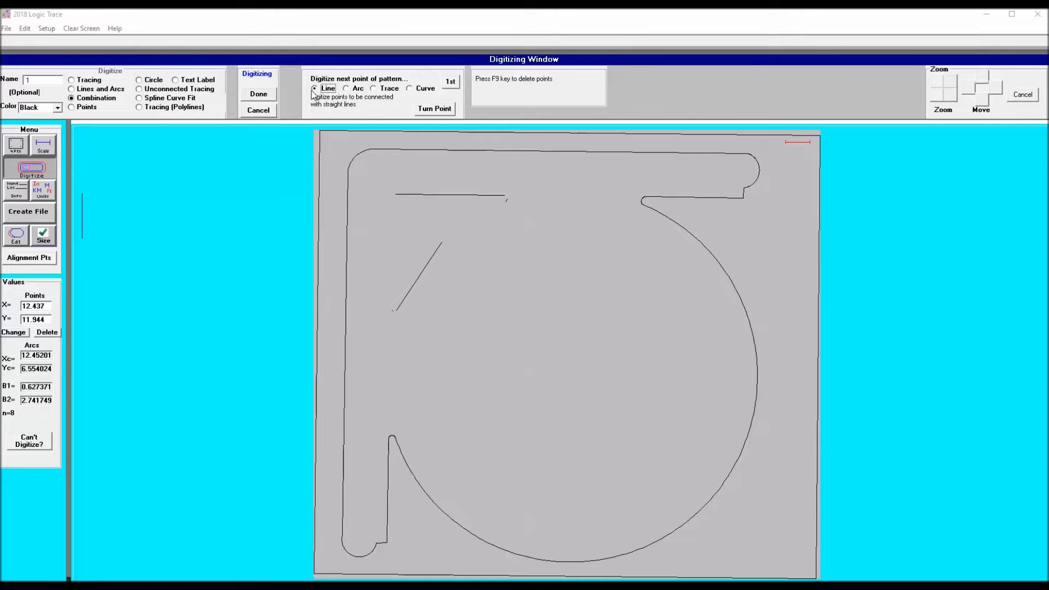
pyautogui.click(348, 88)
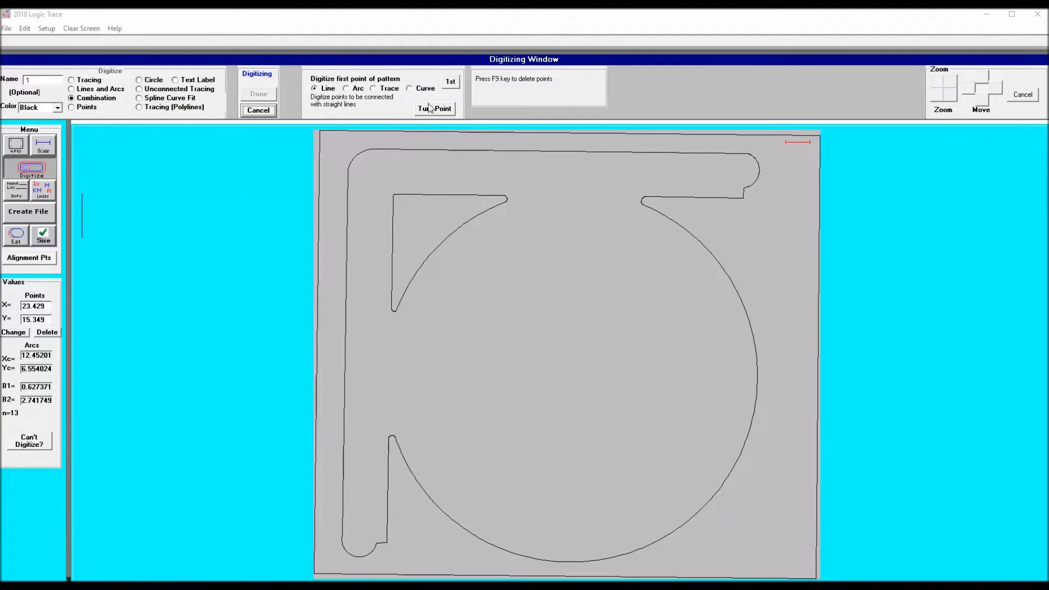
# - Digitize the outer arc, lower-right corner and short lower edge of a new cutout inside the large circle's upper-right area
pyautogui.click(346, 88)
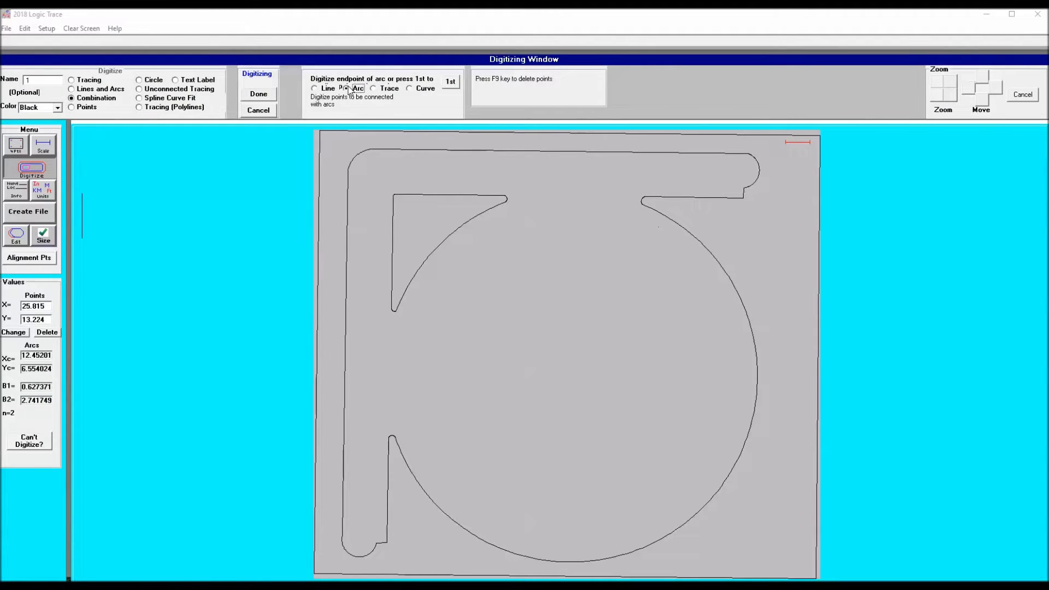
pyautogui.click(315, 88)
pyautogui.click(347, 89)
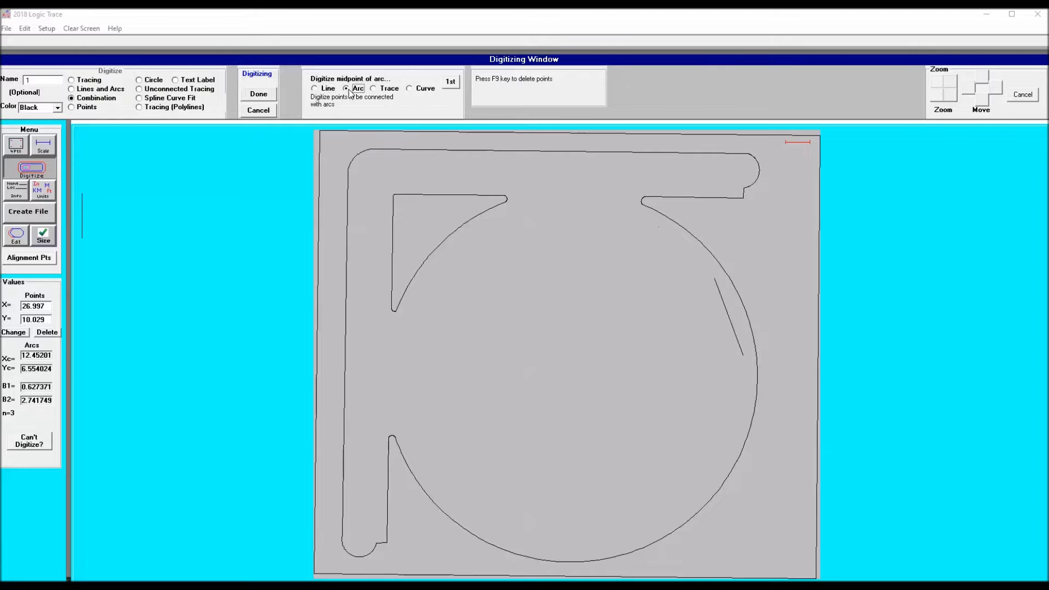
pyautogui.click(315, 89)
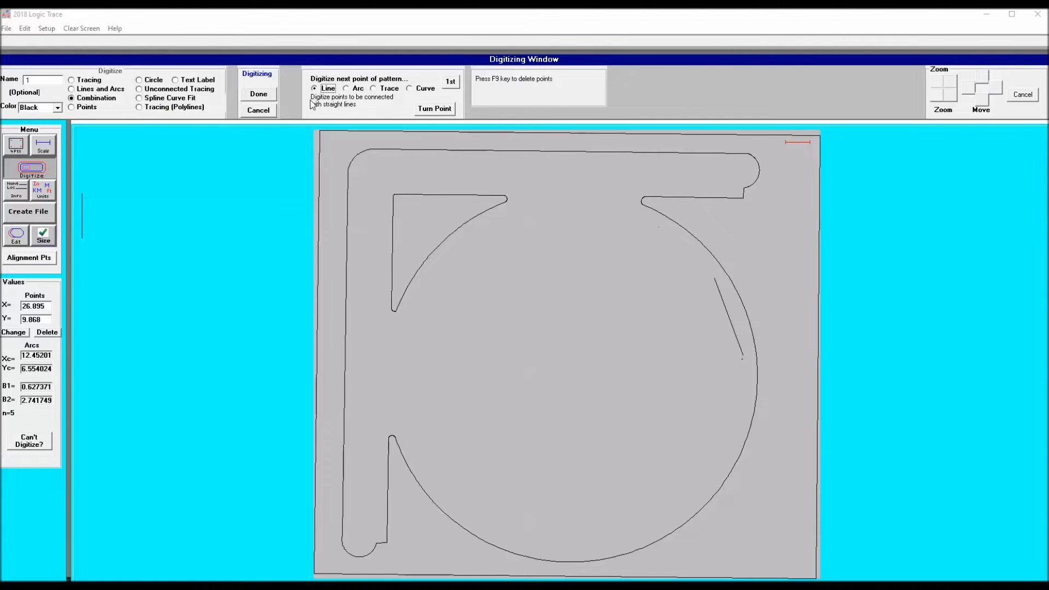
pyautogui.click(346, 89)
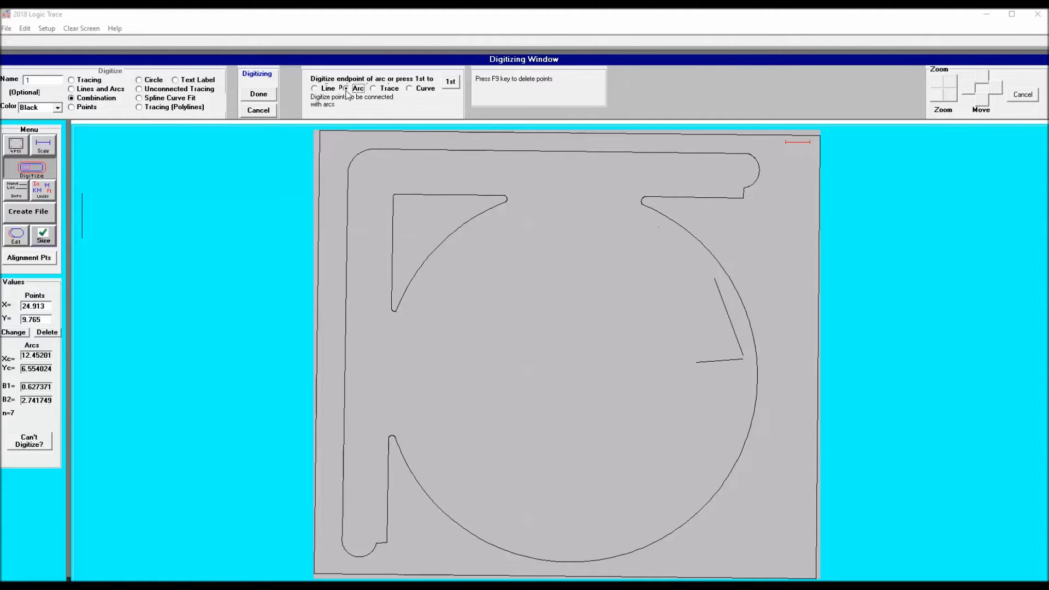
pyautogui.click(315, 89)
pyautogui.click(346, 88)
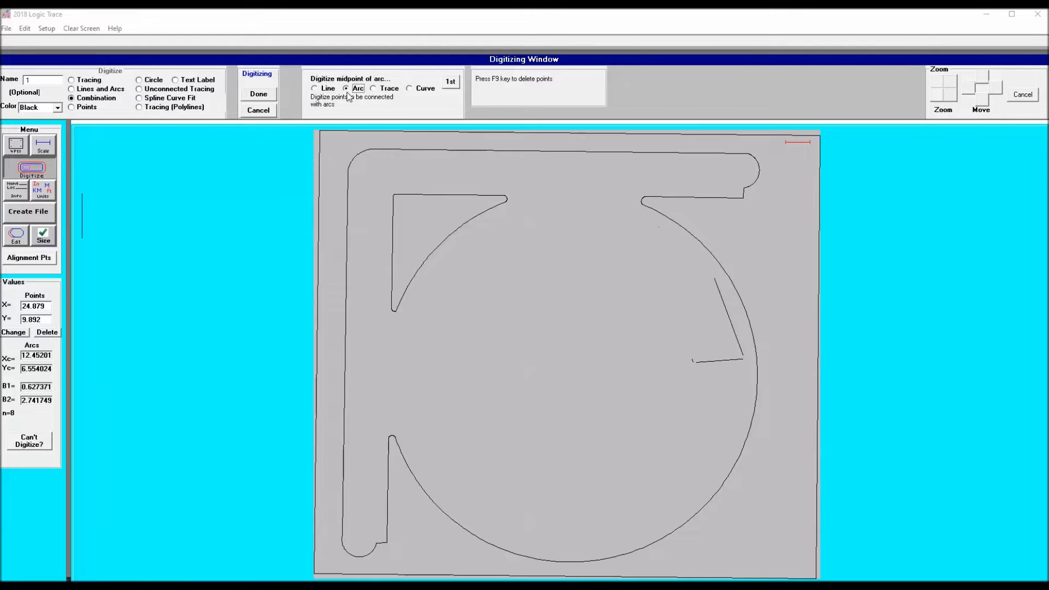
# - Digitize the lower half of the cutout's inner side and its pointed notch, alternating lines for straight edges and arcs for curves and corners
pyautogui.click(315, 89)
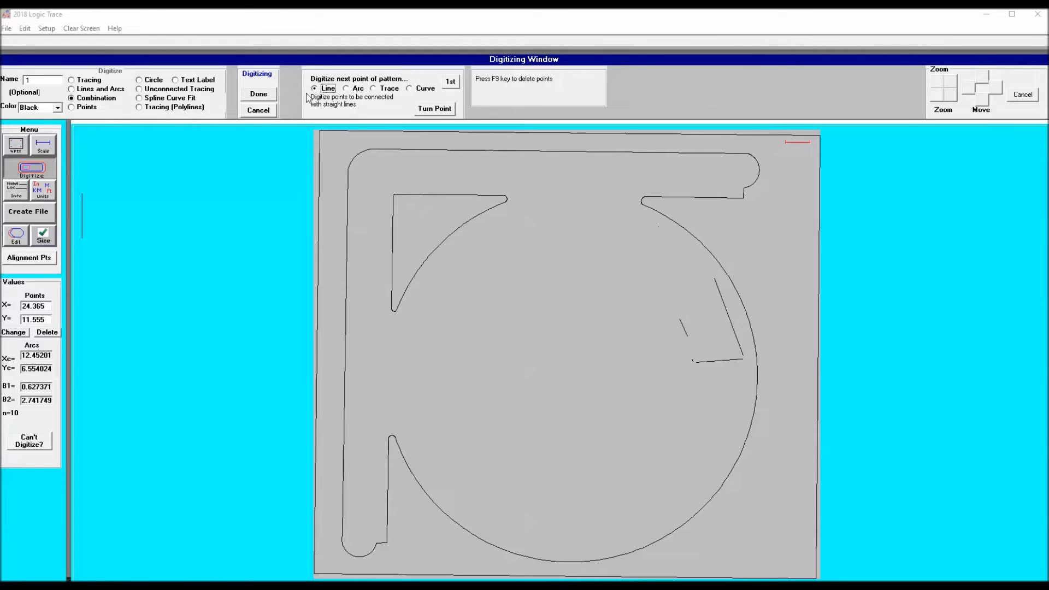
pyautogui.click(346, 89)
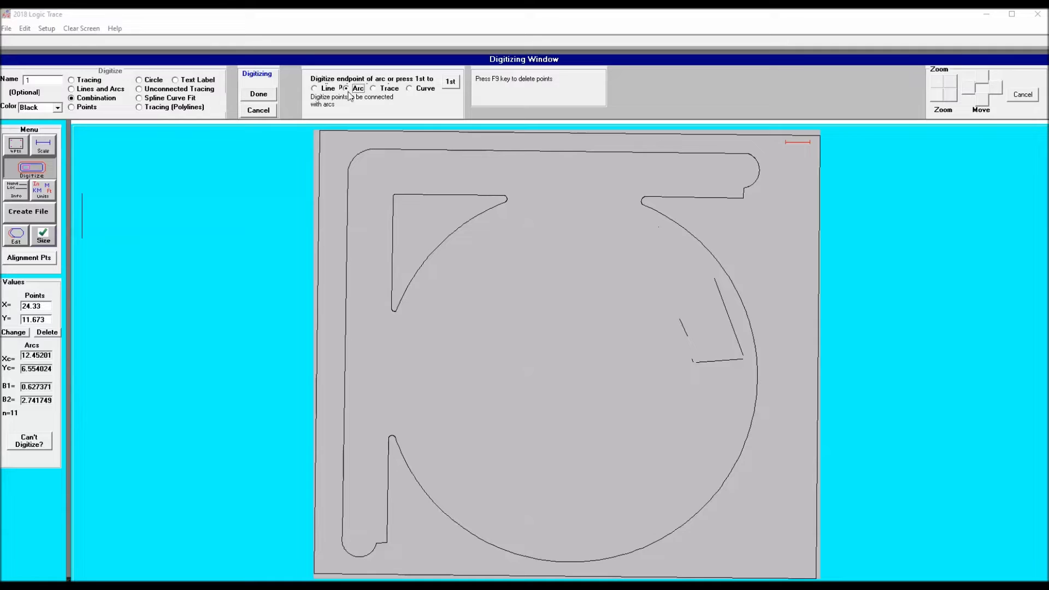
pyautogui.click(314, 88)
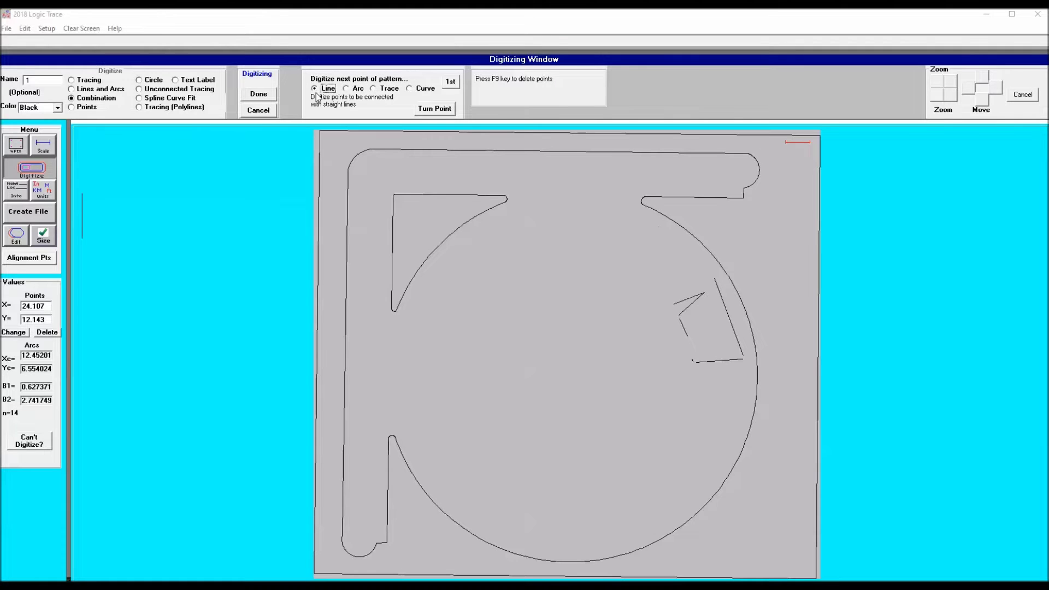
pyautogui.click(346, 89)
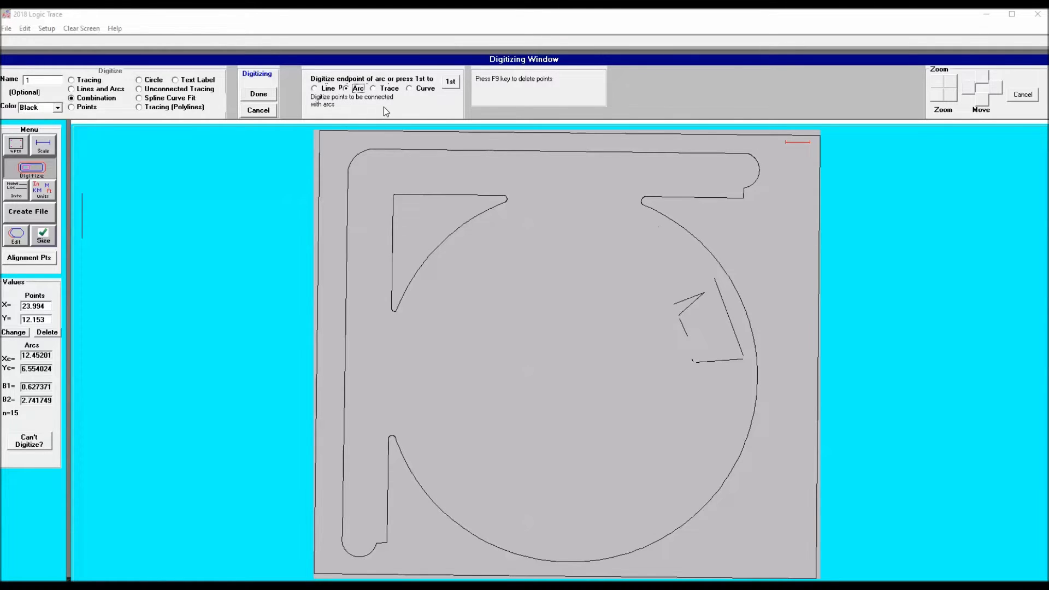
# - Digitize the upper half of the cutout's inner side and its short upper-left end with lines, using arcs for the rounded corners
pyautogui.click(315, 89)
pyautogui.click(347, 89)
pyautogui.click(314, 88)
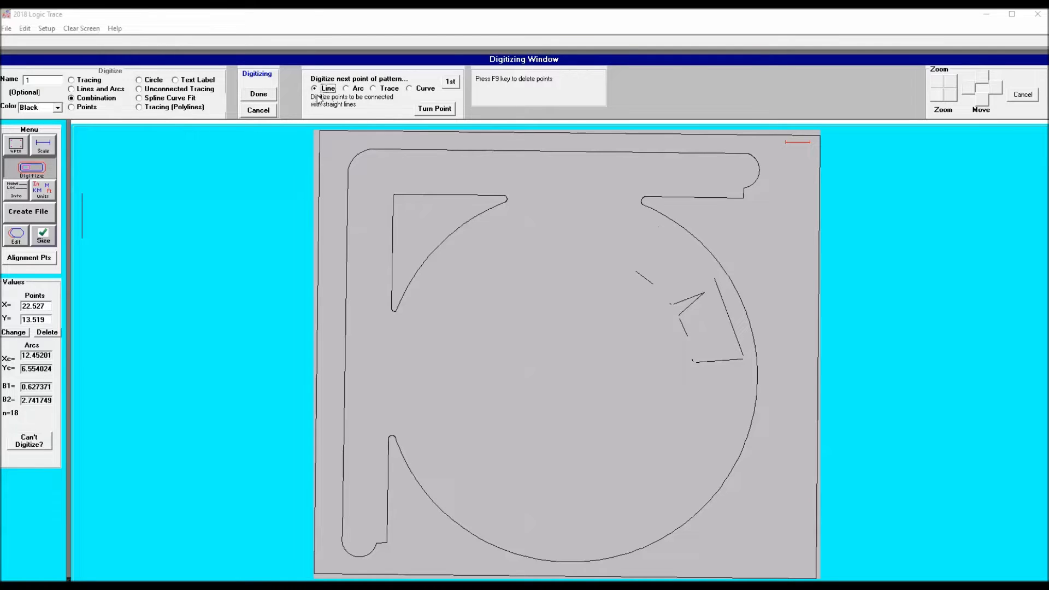
pyautogui.click(346, 89)
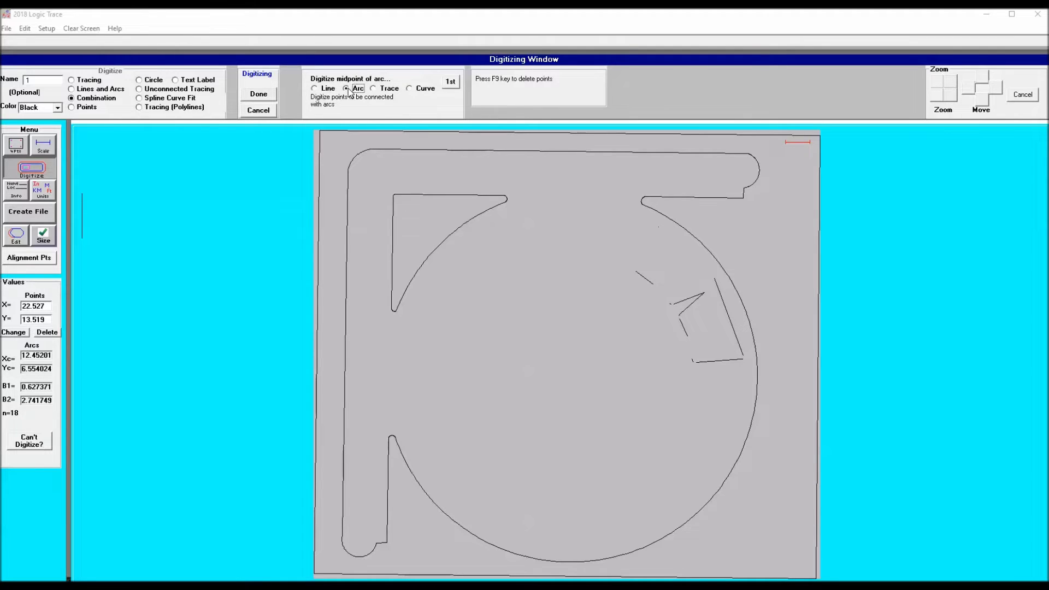
pyautogui.click(314, 88)
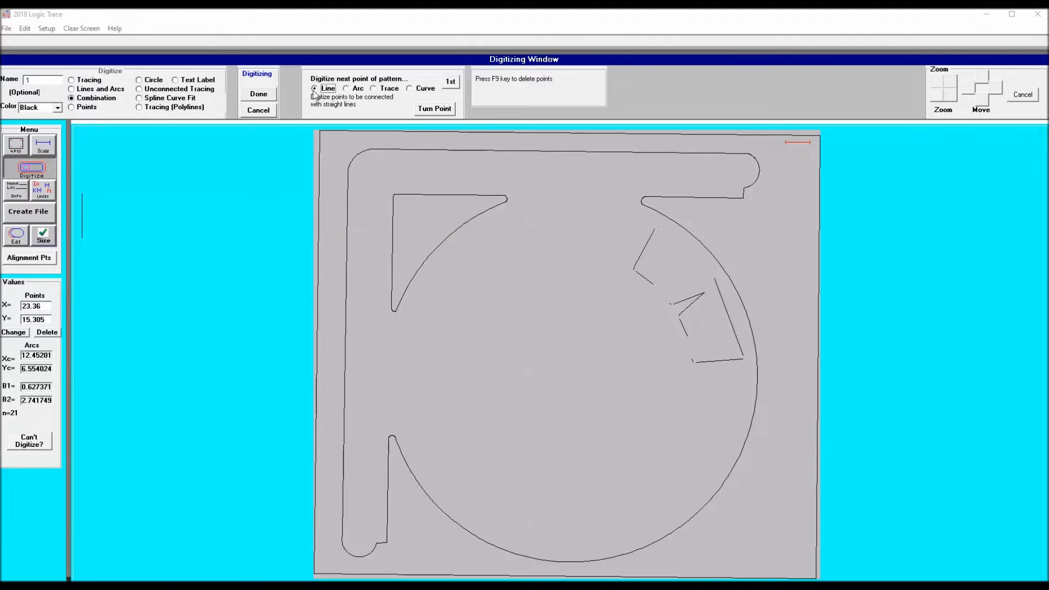
pyautogui.click(346, 89)
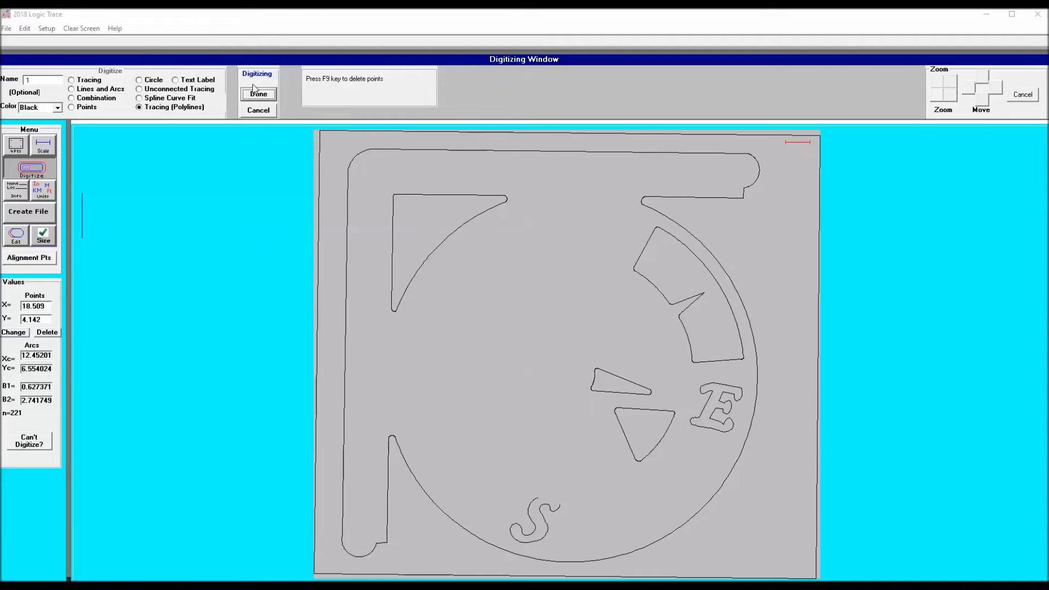
# - Finish the polyline tracings of the letters S, W and N, connecting each one to its starting point
pyautogui.click(256, 93)
pyautogui.press('Return')
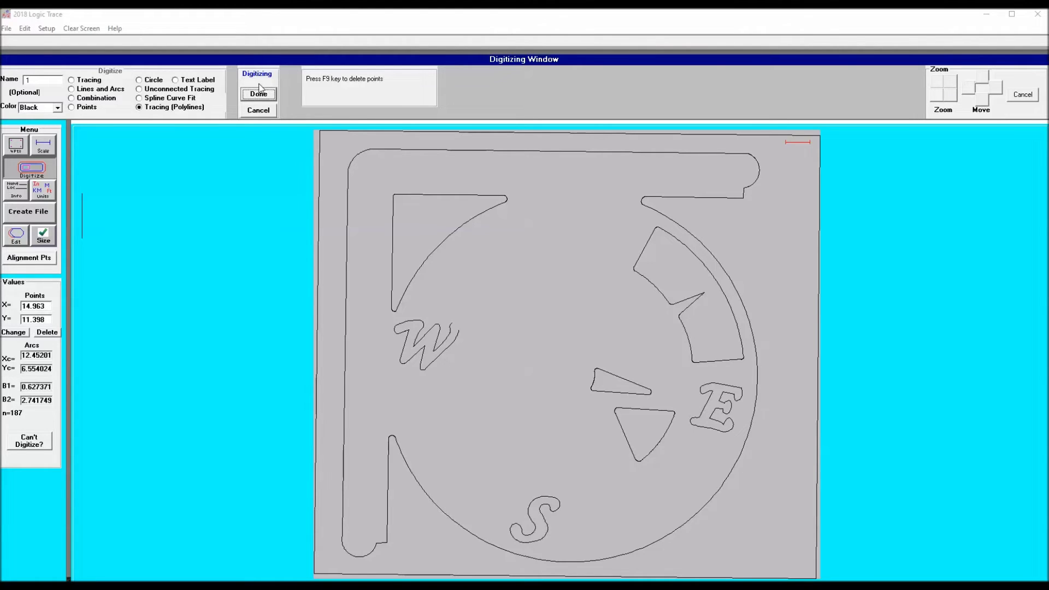
pyautogui.click(259, 92)
pyautogui.press('Return')
pyautogui.click(259, 80)
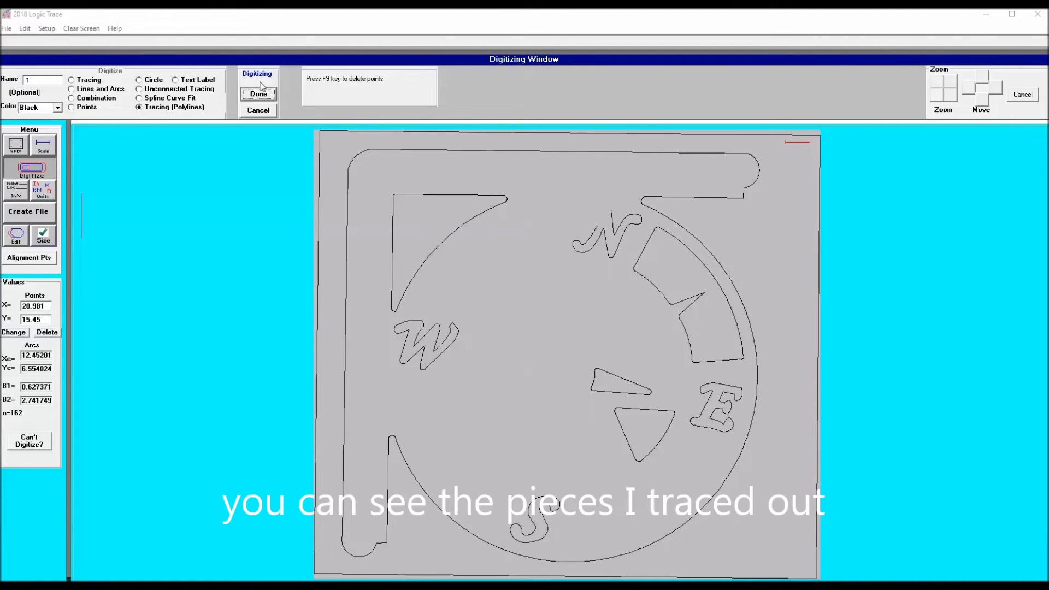
pyautogui.click(258, 94)
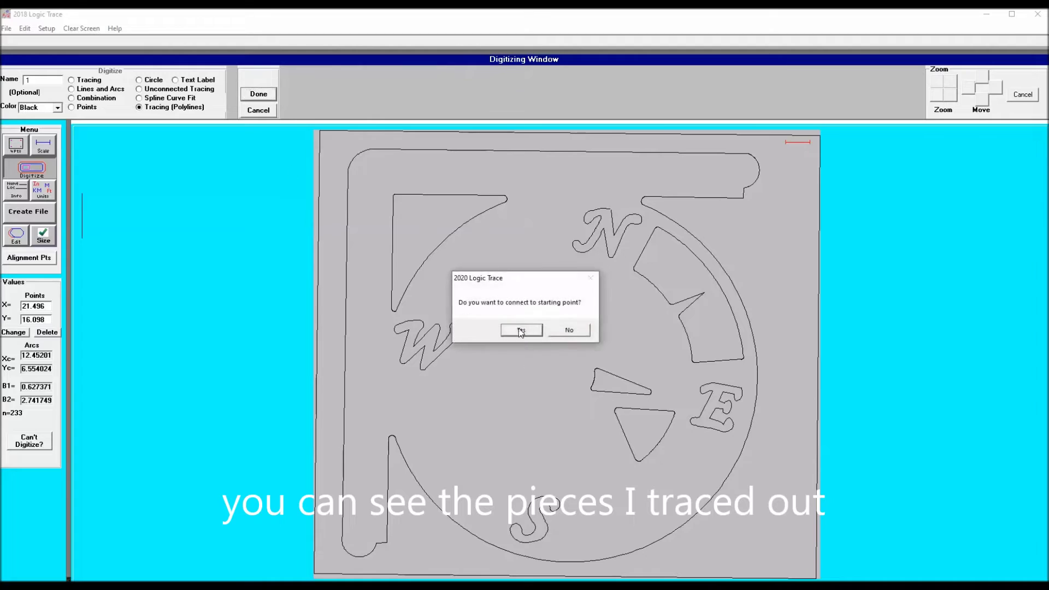
pyautogui.press('Return')
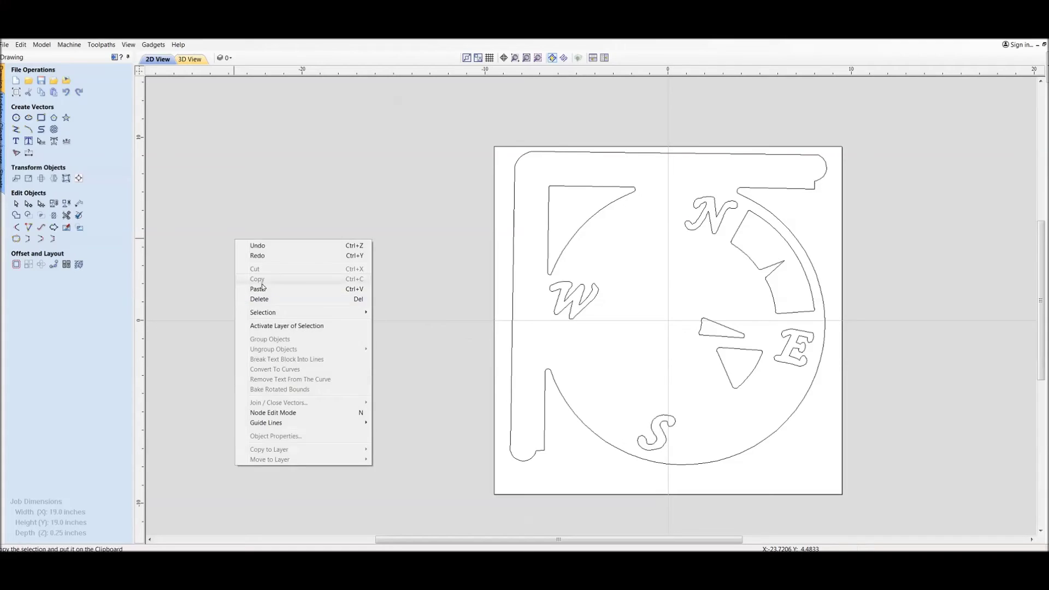
# - Switch to the CNC design program and check all the compass vectors for zero-length spans, overlaps and intersections with the Vector Validator
pyautogui.click(412, 326)
pyautogui.click(79, 215)
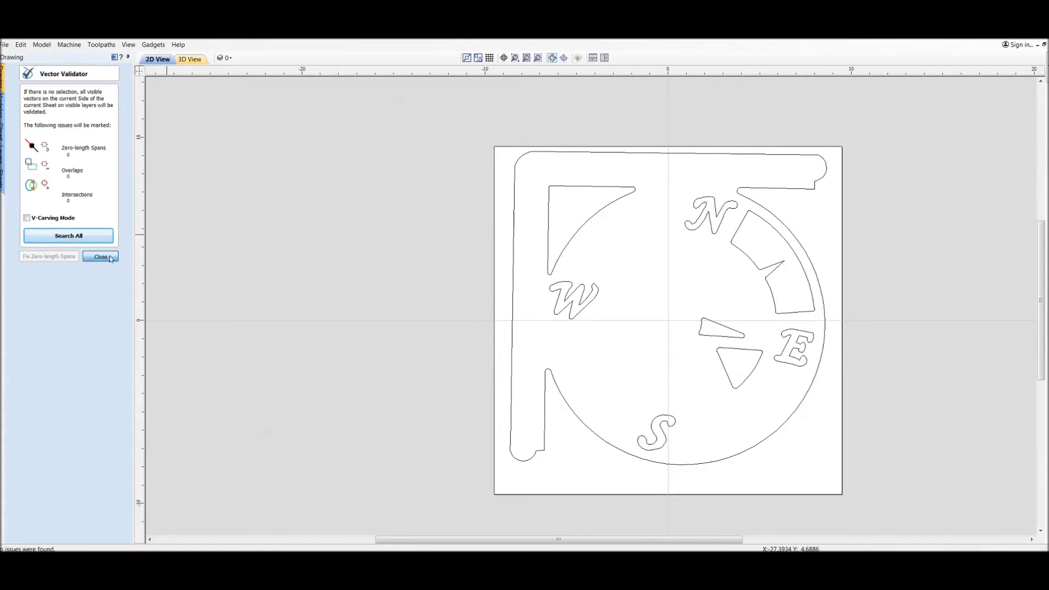
pyautogui.click(100, 257)
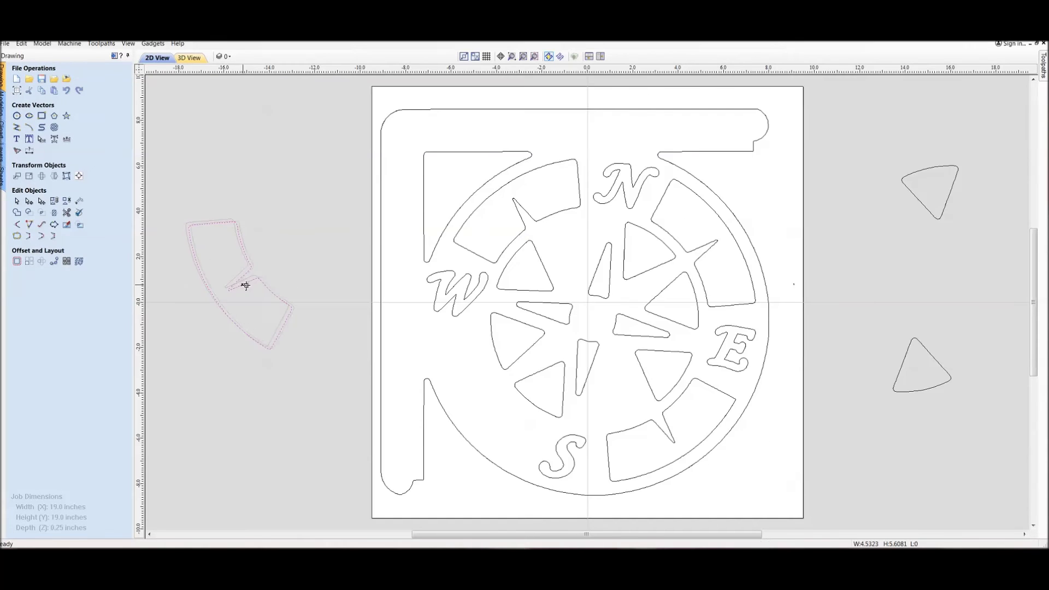
# - Move the notched ring cutout between W and S, and the two loose triangular cutouts into the compass gaps near N and S
pyautogui.moveTo(241, 285); pyautogui.dragTo(483, 388)
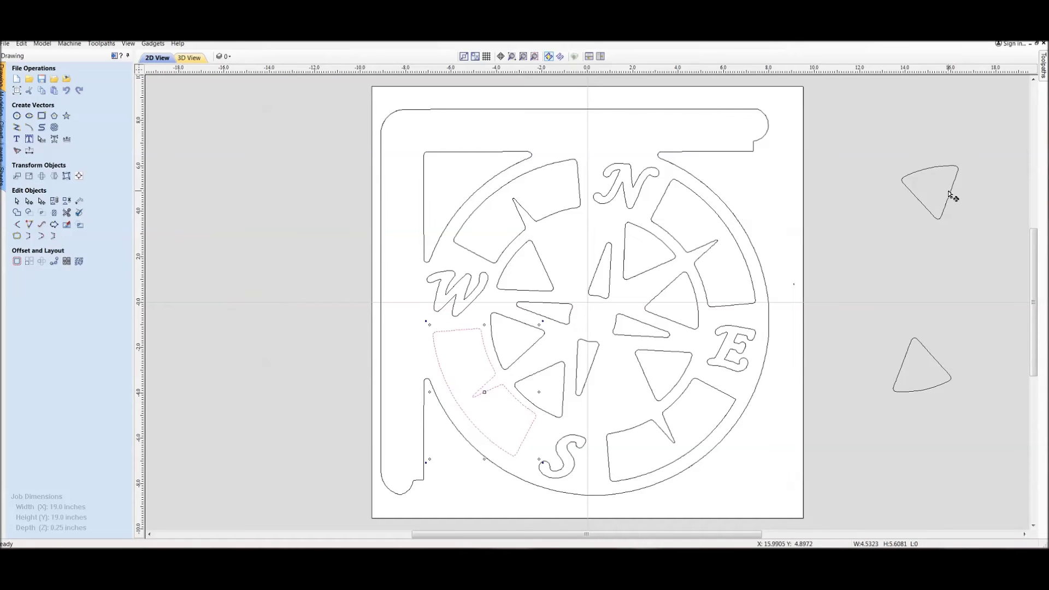
pyautogui.moveTo(950, 196); pyautogui.dragTo(569, 249)
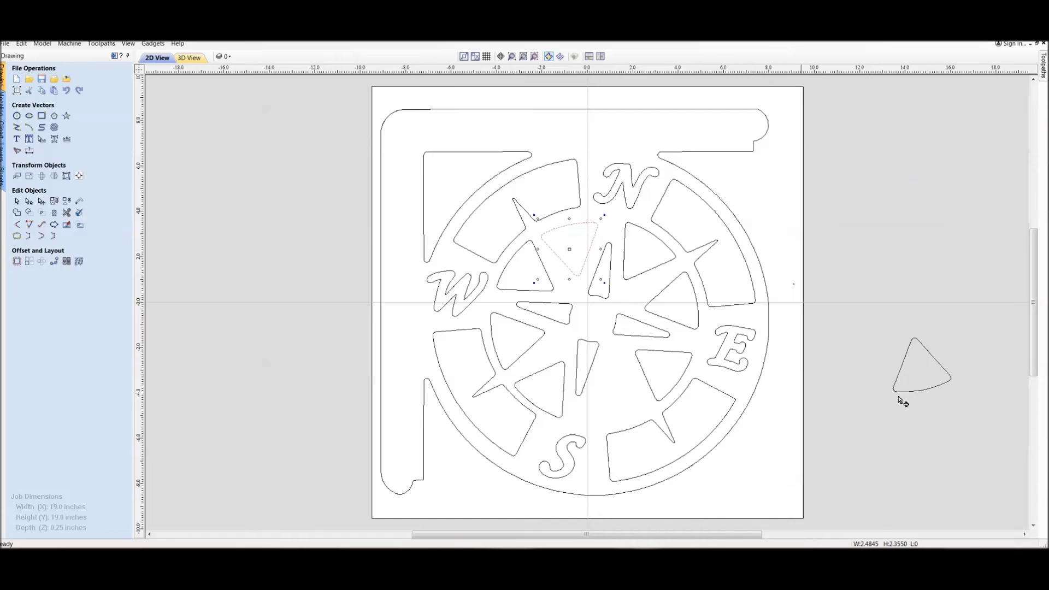
pyautogui.click(950, 246)
pyautogui.click(913, 368)
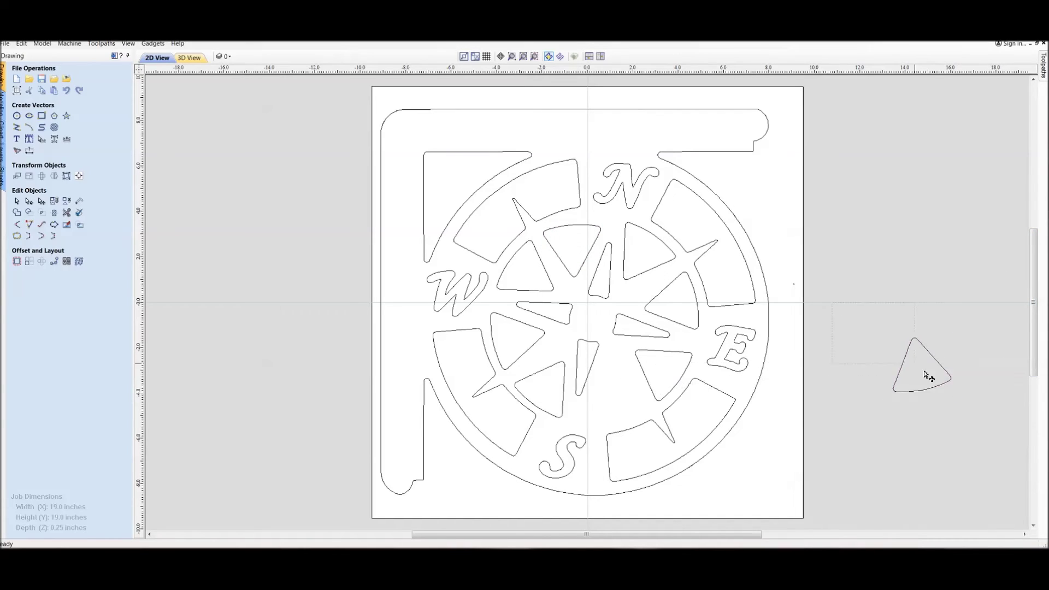
pyautogui.moveTo(927, 365); pyautogui.dragTo(633, 386)
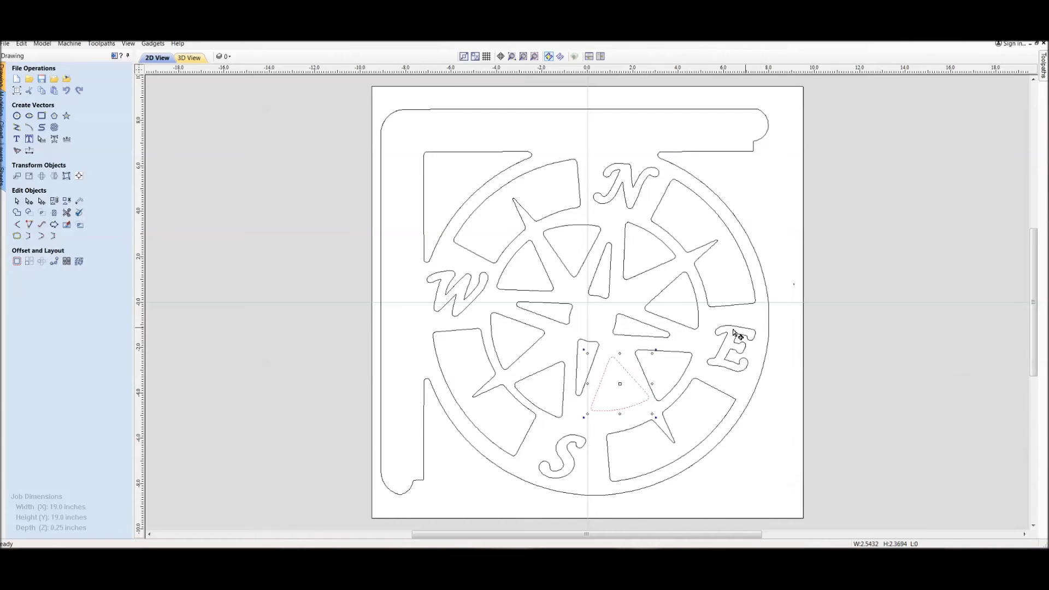
# - Fine-tune the placement of the triangular cutout below and to the left of the letter N, and deselect it
pyautogui.click(591, 247)
pyautogui.click(604, 276)
pyautogui.scroll(-3, 784, 230)
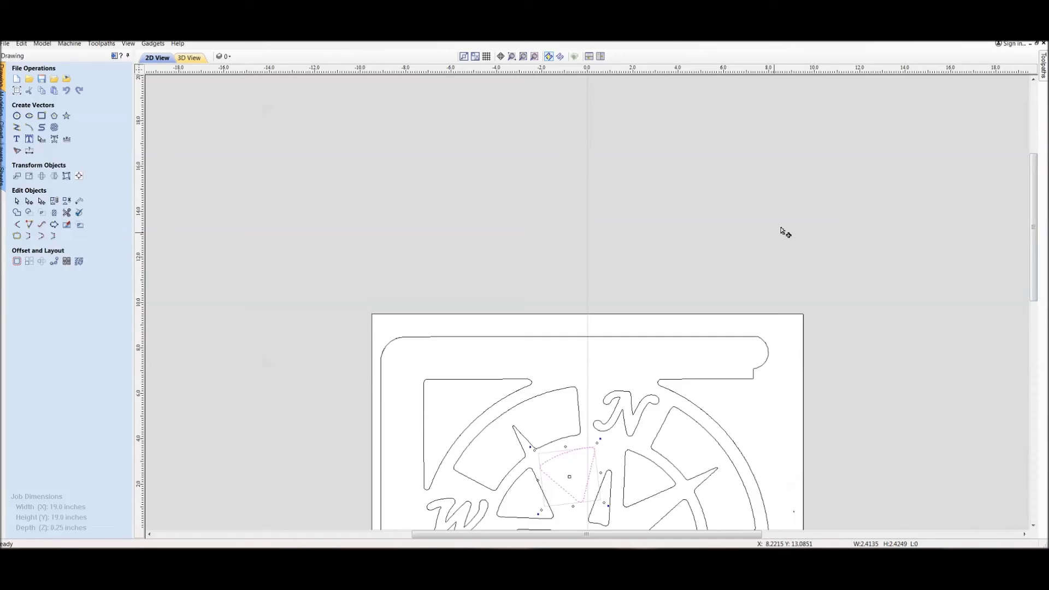
pyautogui.scroll(3, 580, 268)
pyautogui.click(578, 282)
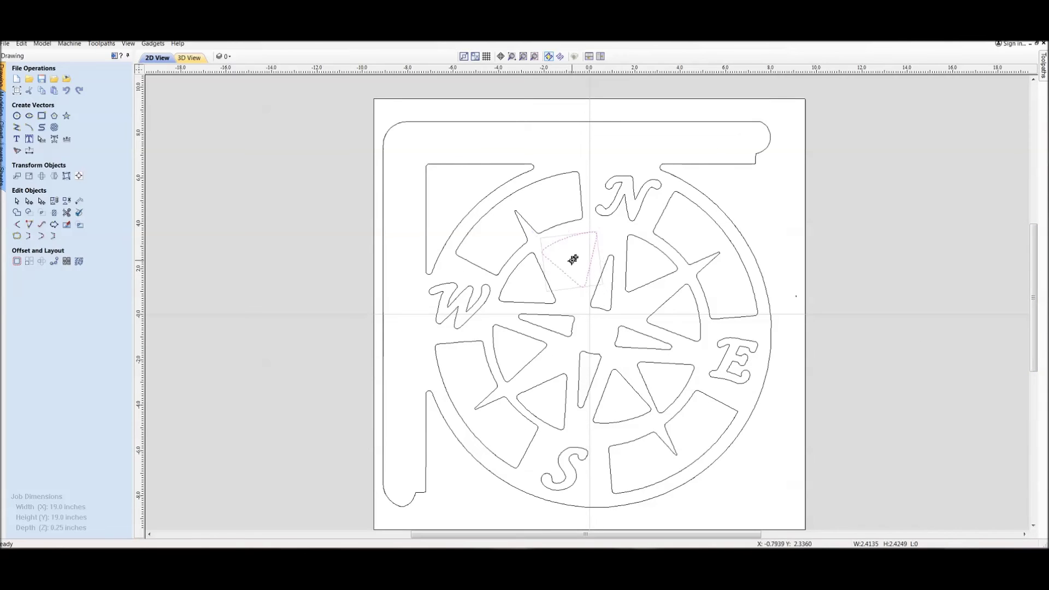
pyautogui.click(896, 204)
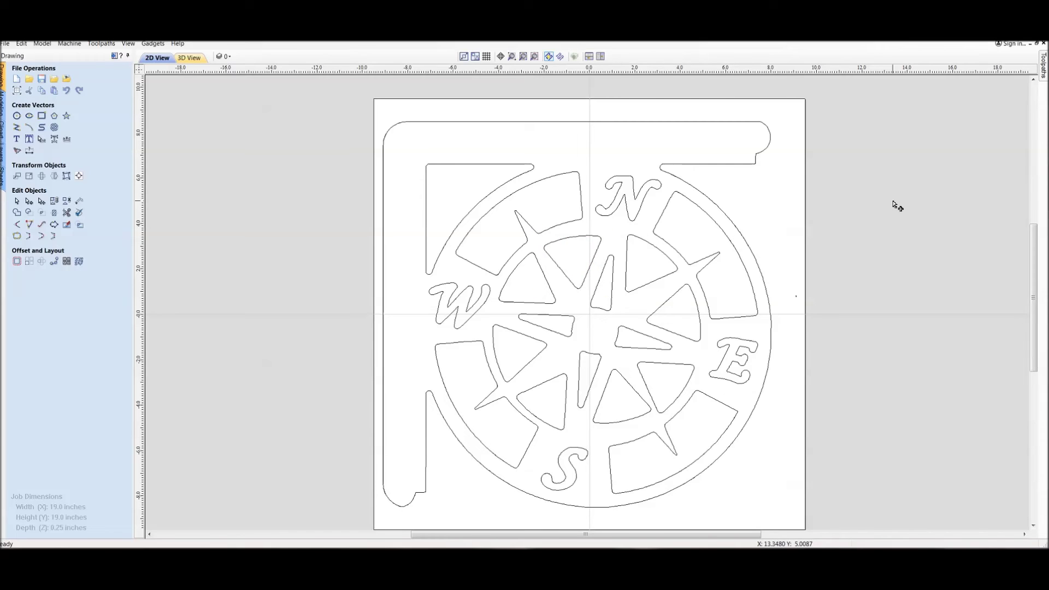
pyautogui.scroll(-2, 993, 226)
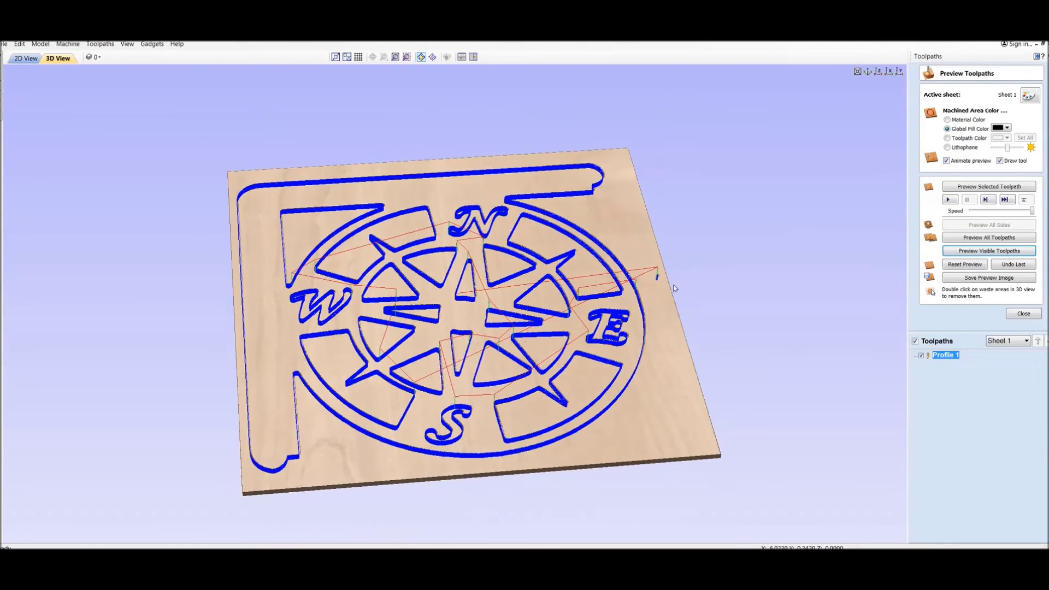
pyautogui.moveTo(675, 288); pyautogui.dragTo(817, 192)
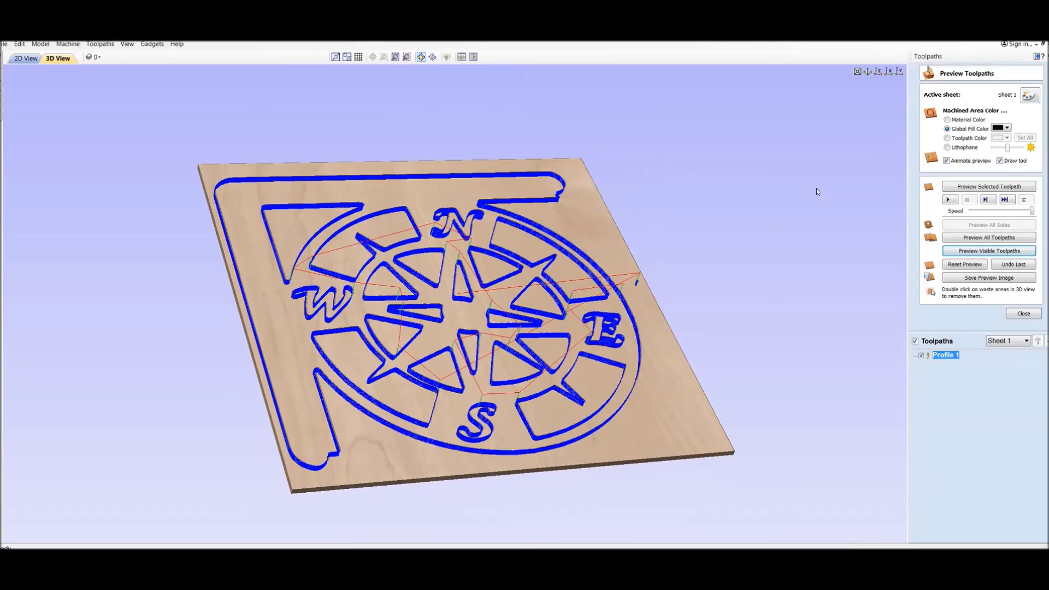